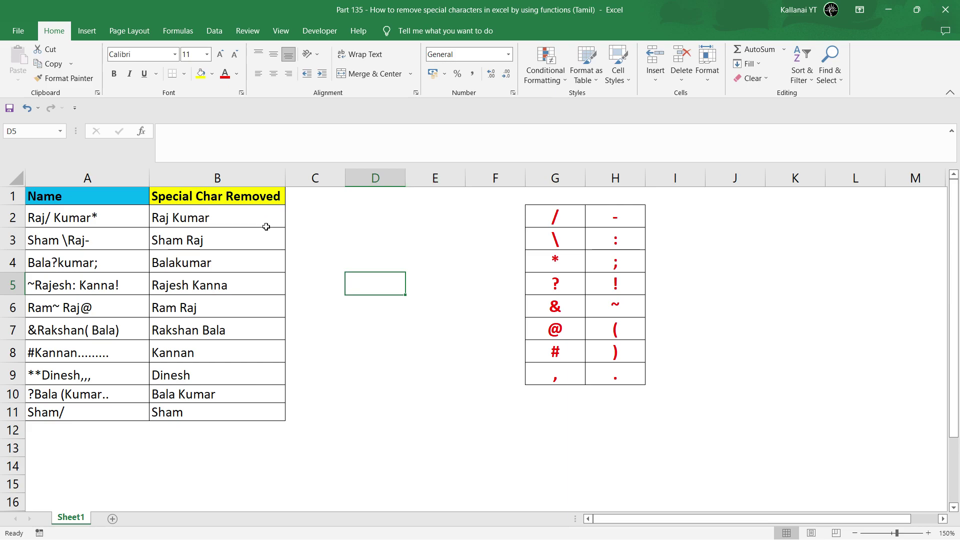
Step: Inspect the original names in column A and the cleaned names in column B
click(81, 227)
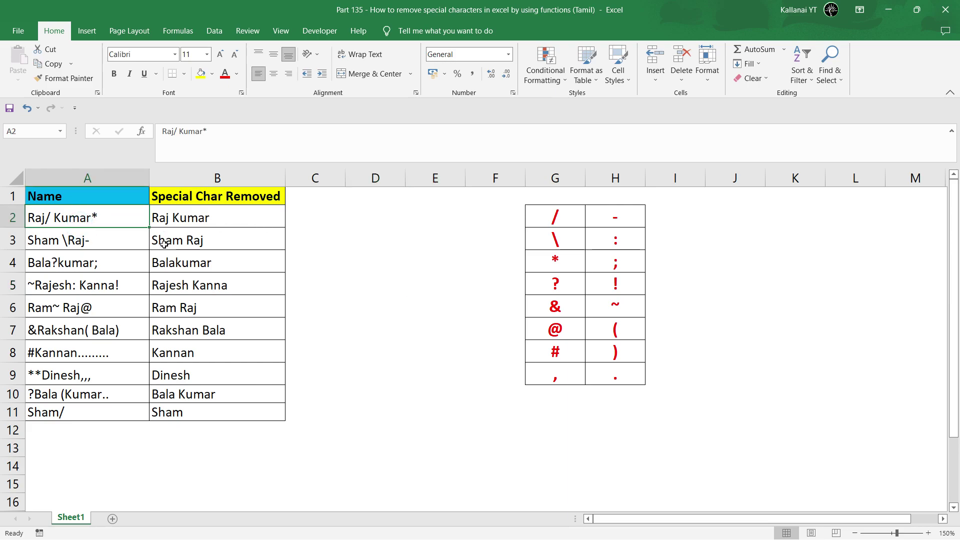
click(91, 175)
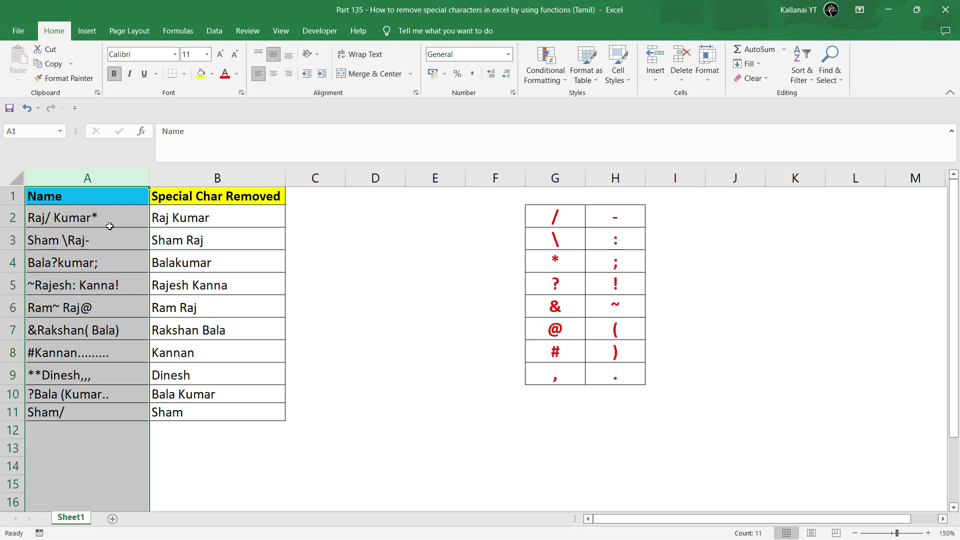
click(75, 241)
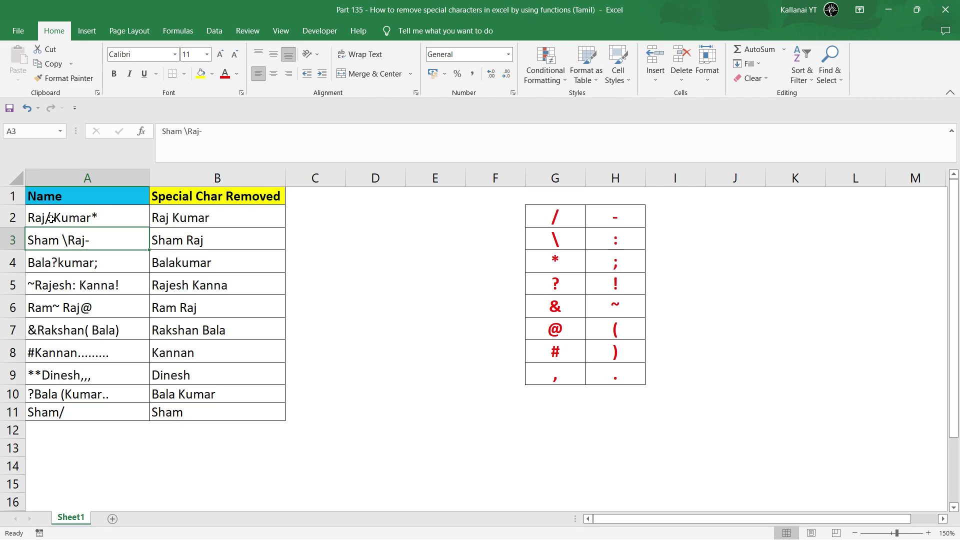
click(102, 218)
click(95, 240)
click(93, 177)
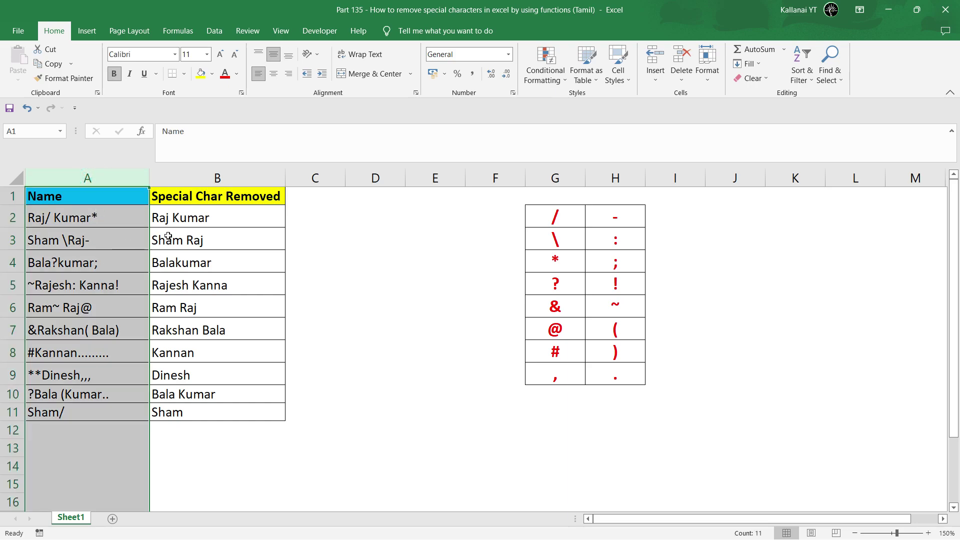
click(217, 178)
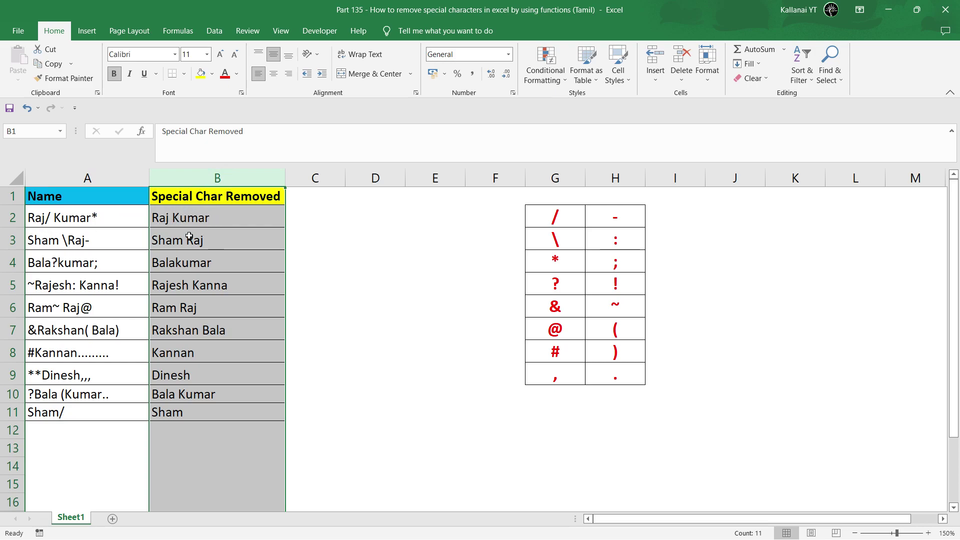
click(206, 230)
click(200, 178)
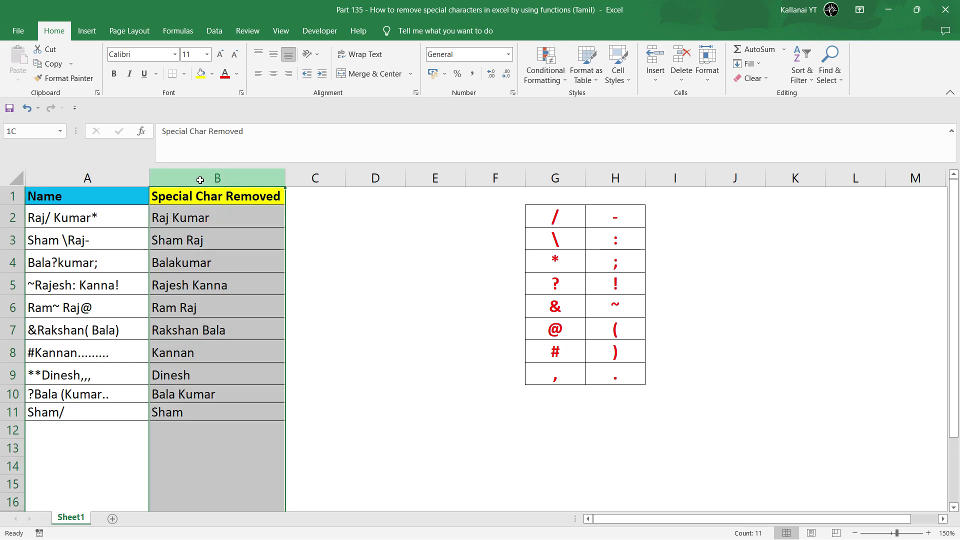
click(199, 235)
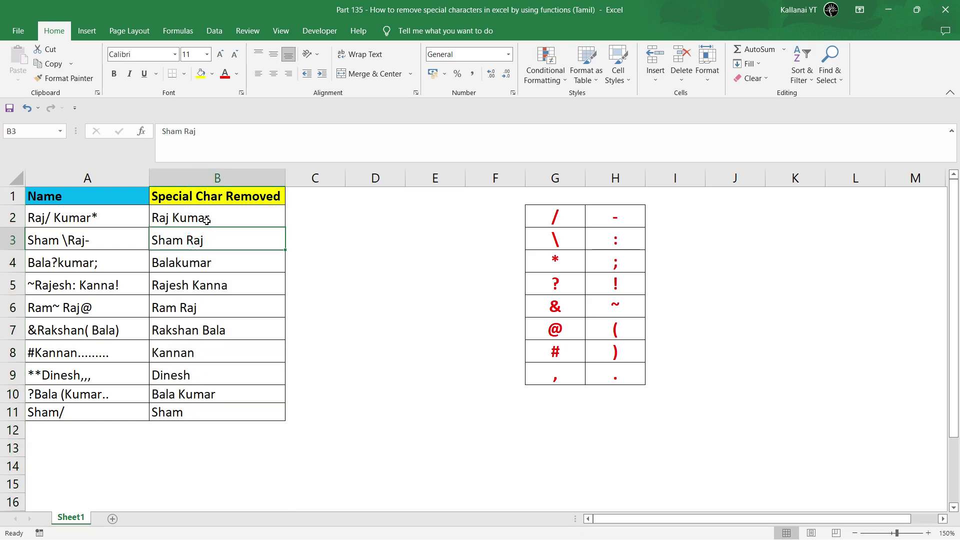
click(207, 220)
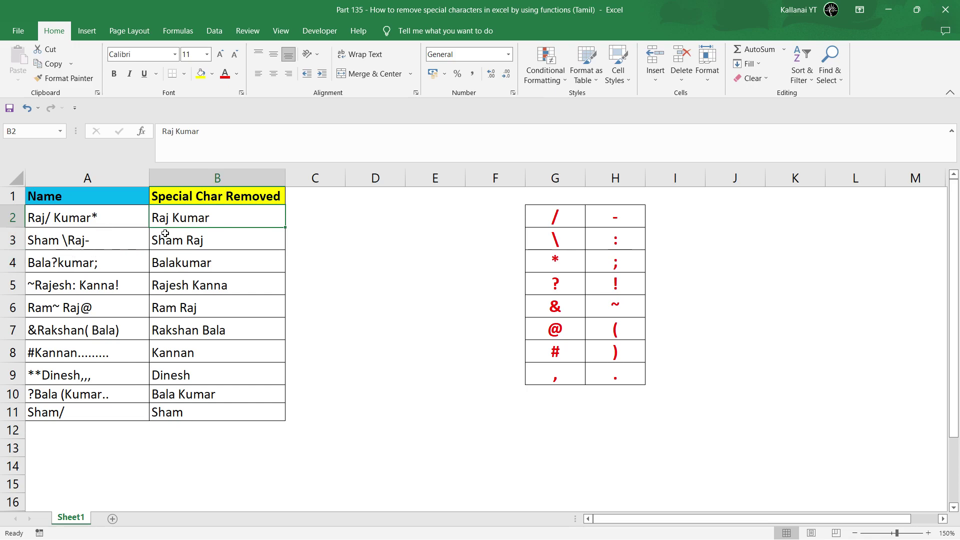
Step: Clear the existing cleaned names from B2:B11
click(234, 252)
key(Up)
key(Up)
key(Up)
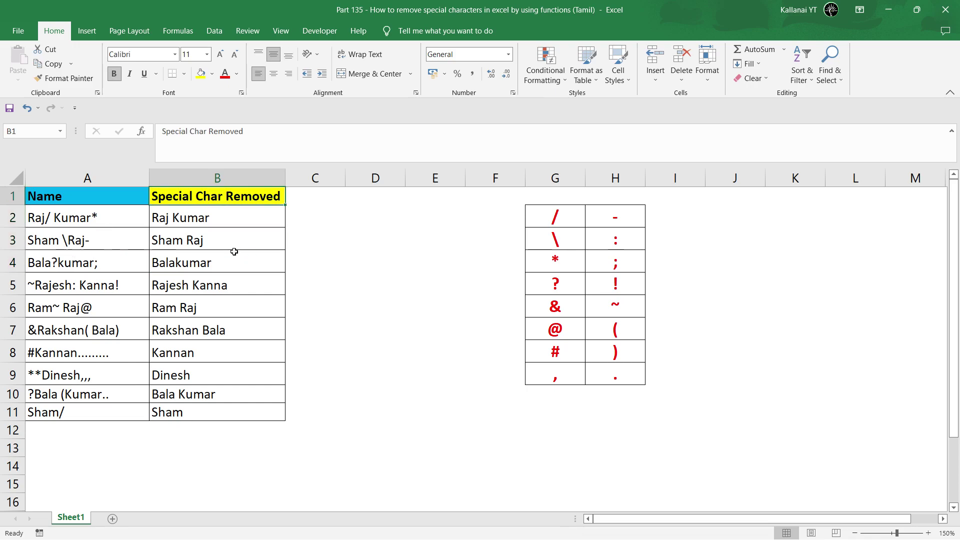
key(Down)
key(ctrl+shift+Down)
key(Delete)
key(Down)
key(Up)
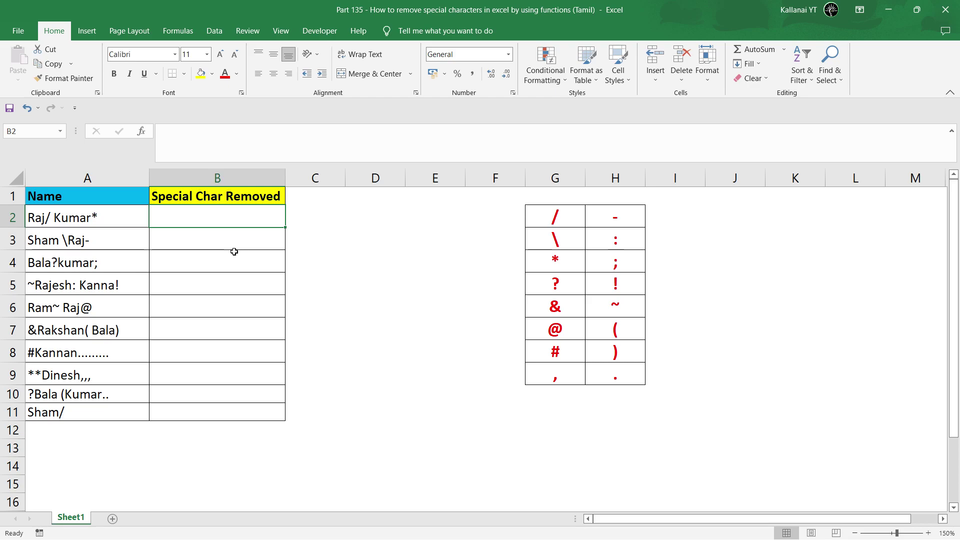
text(=)
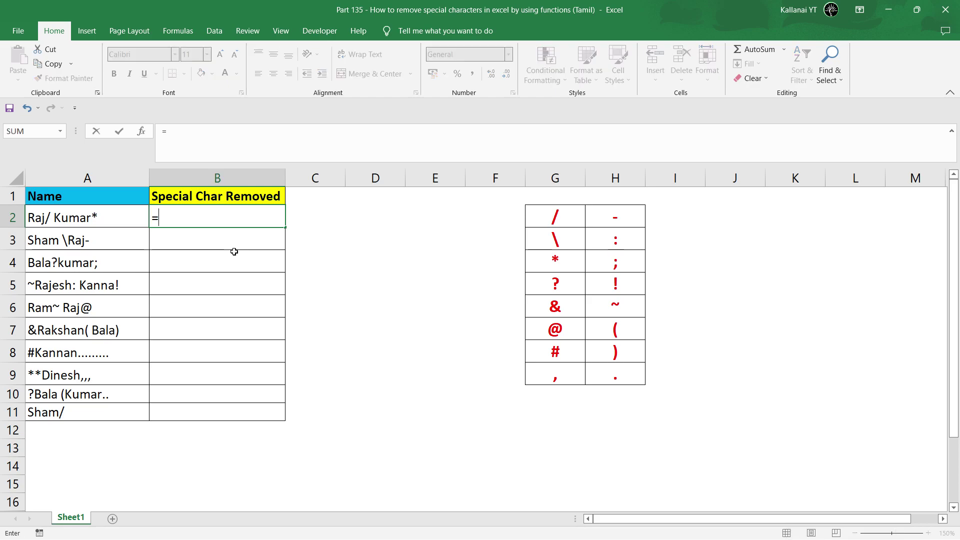
text(subs)
key(Tab)
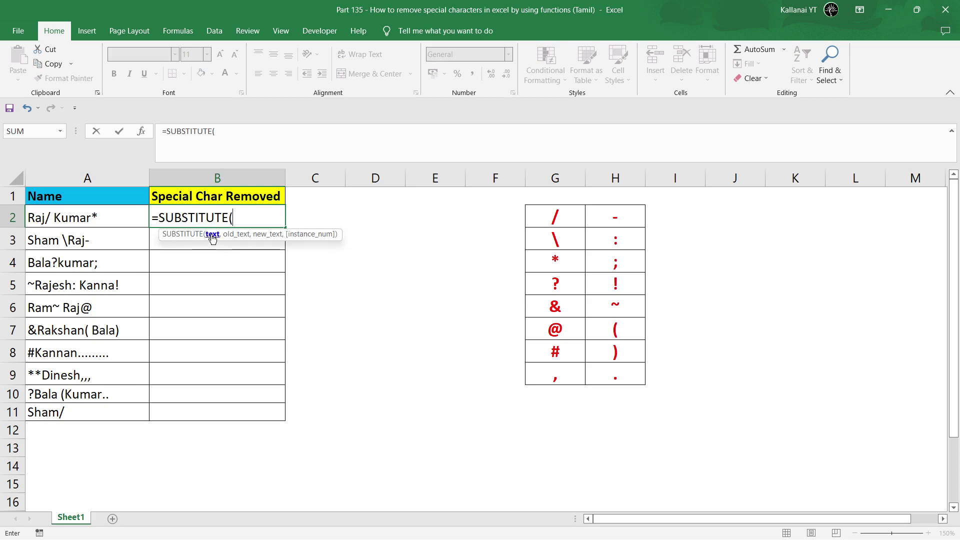
click(93, 219)
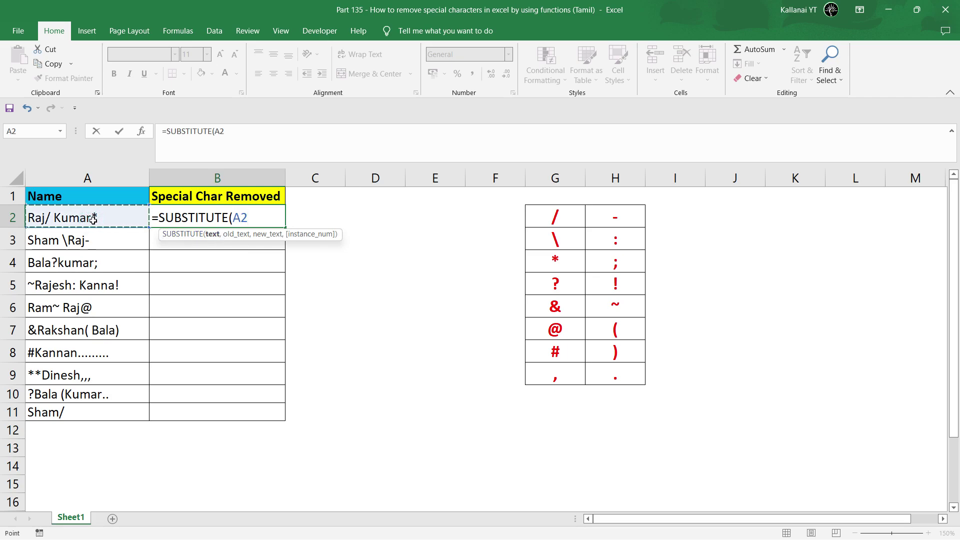
text(,)
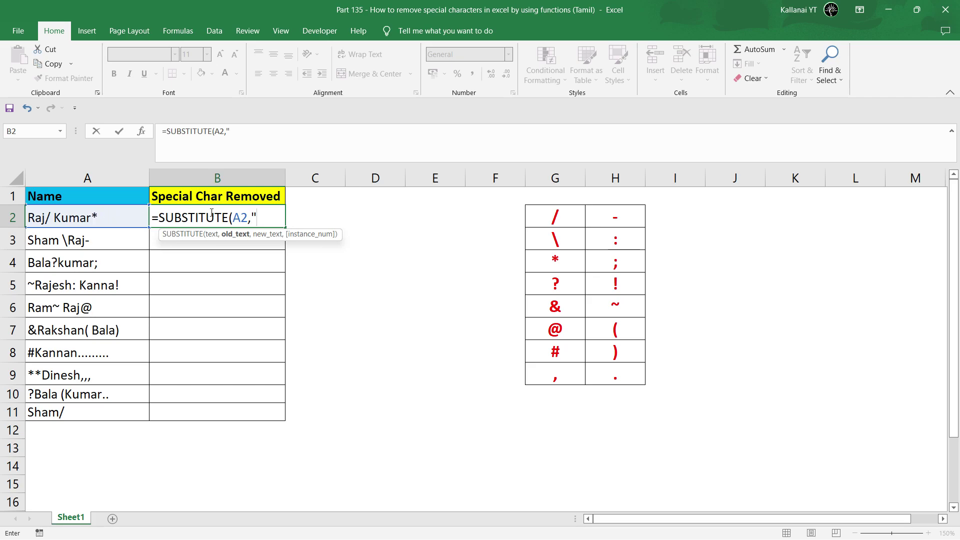
text(/")
text(,)
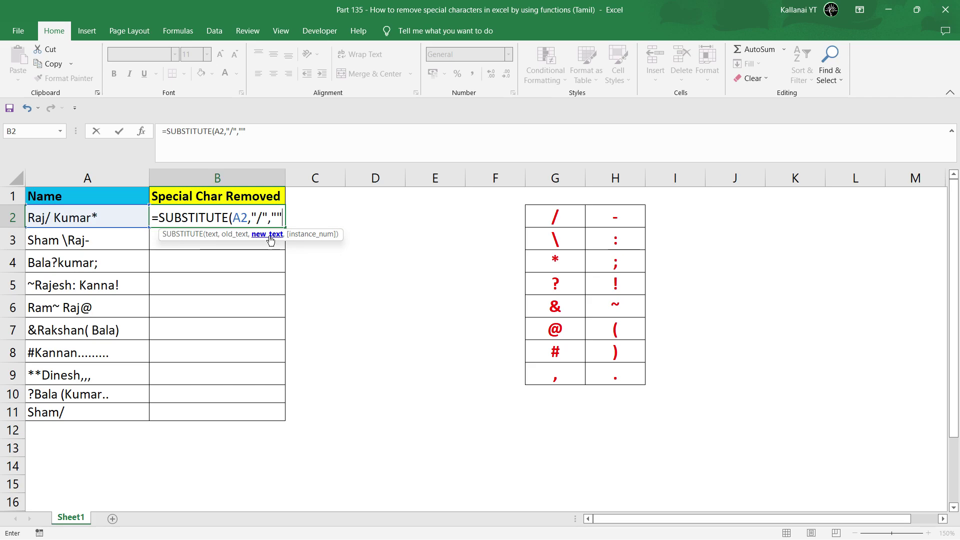
text())
key(Return)
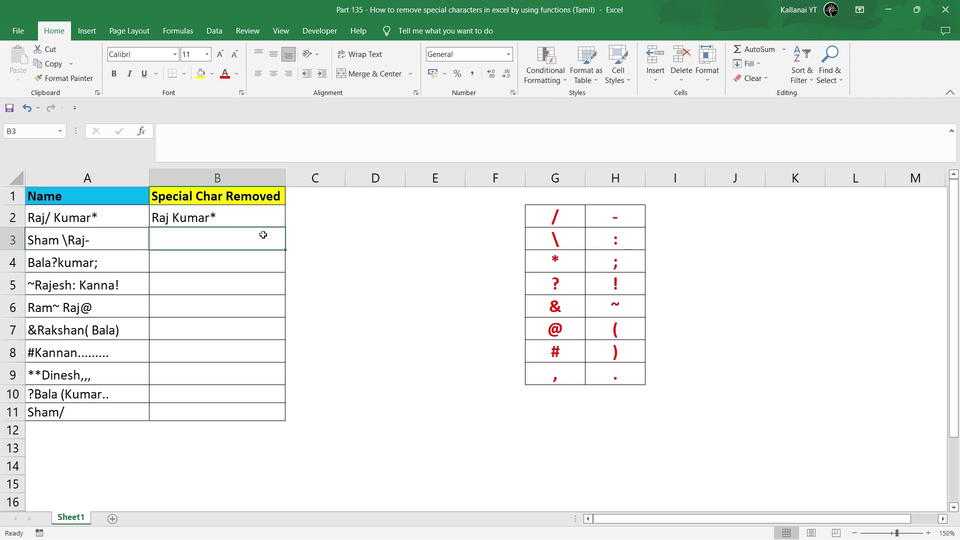
Step: Wrap B2's slash-removing formula in an outer SUBSTITUTE that also strips the asterisk
click(174, 217)
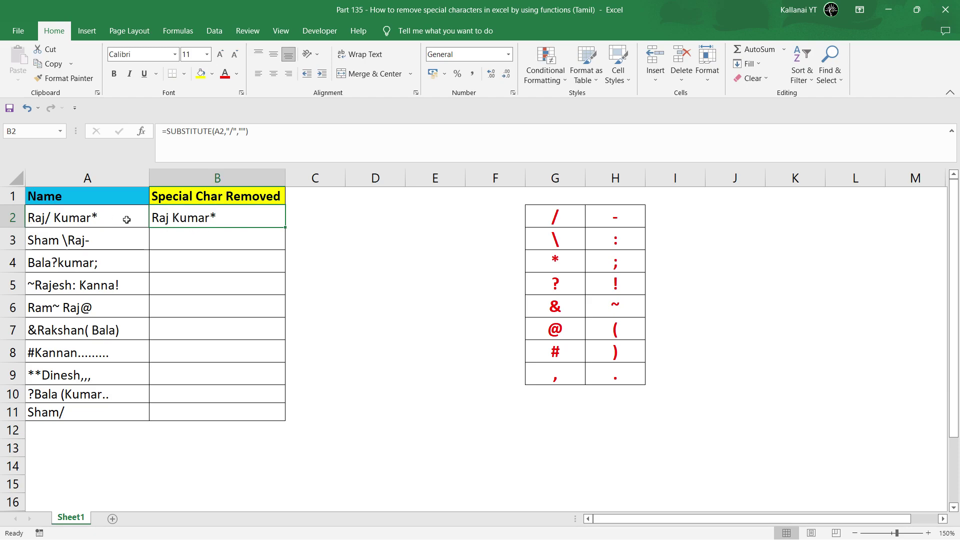
double_click(172, 222)
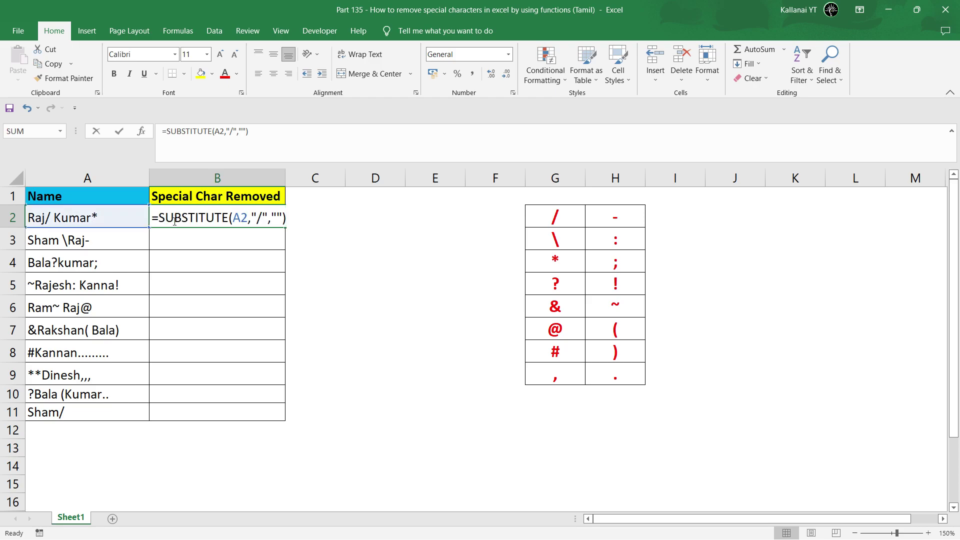
click(159, 218)
text(su)
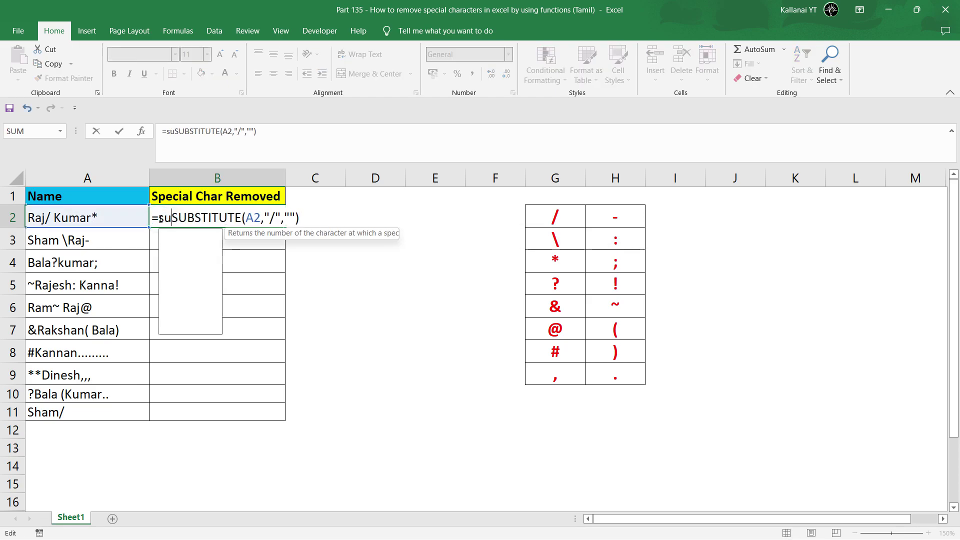
text(bs)
key(Tab)
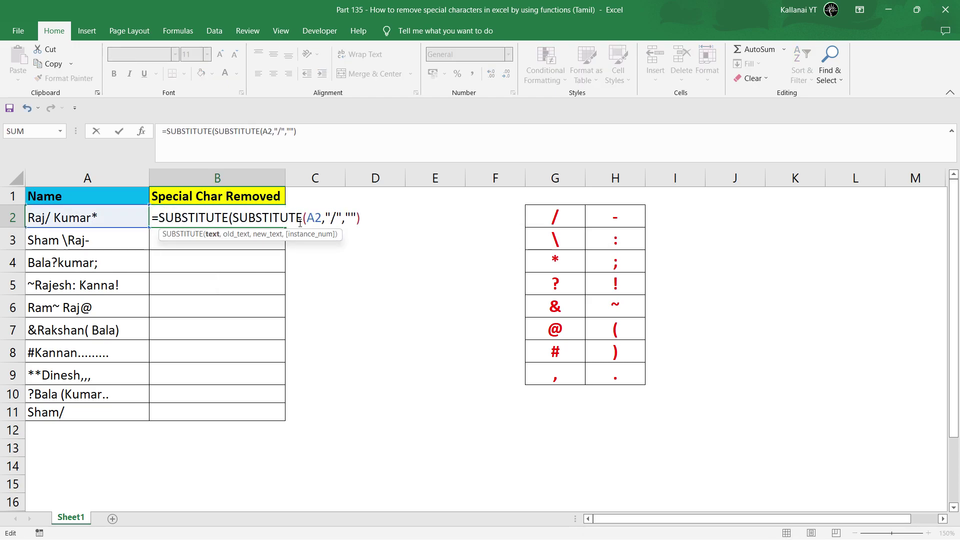
click(363, 218)
click(212, 235)
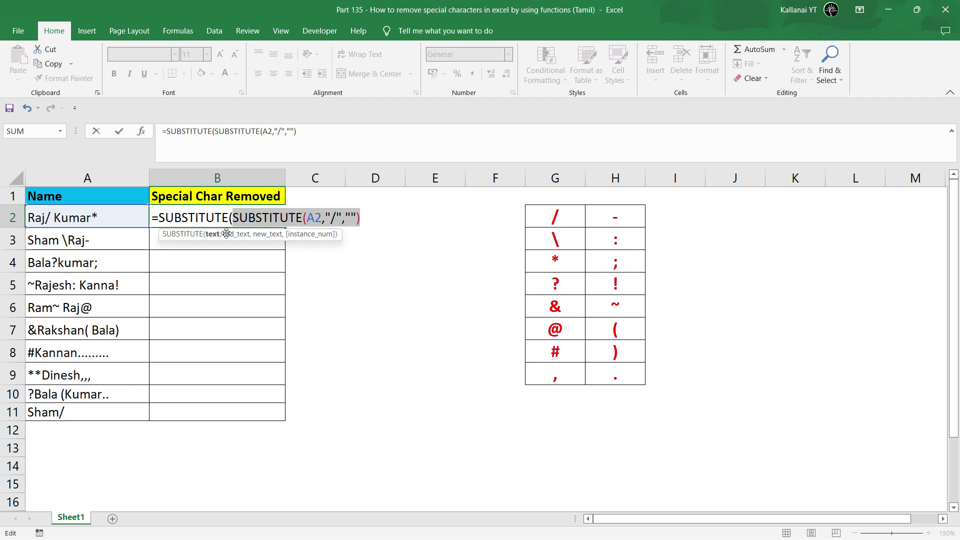
click(363, 218)
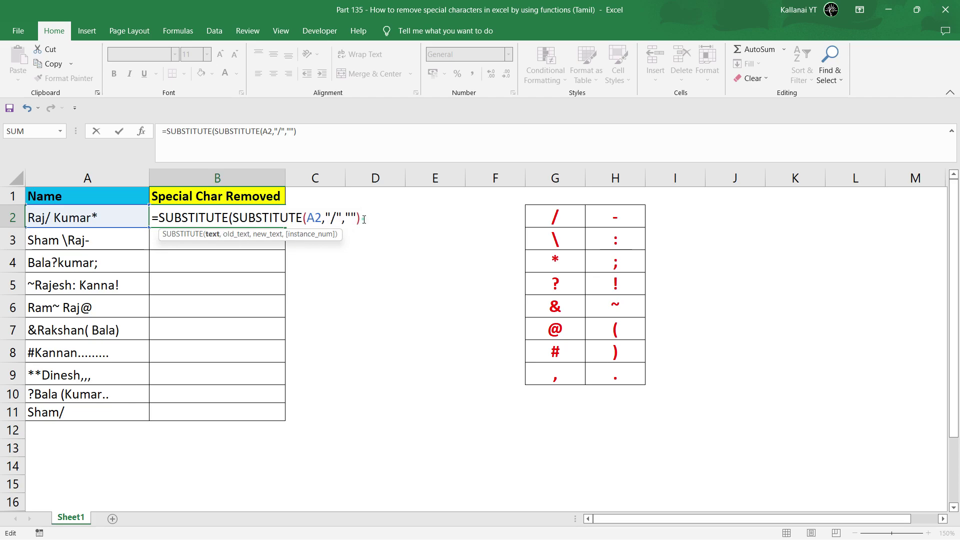
text(,"*",")
text("/)
text(","")
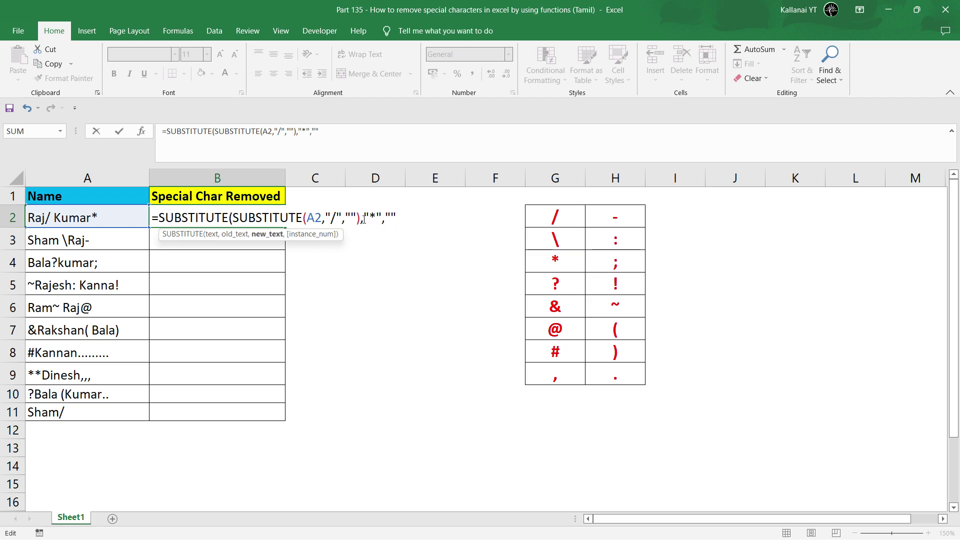
text())
key(Return)
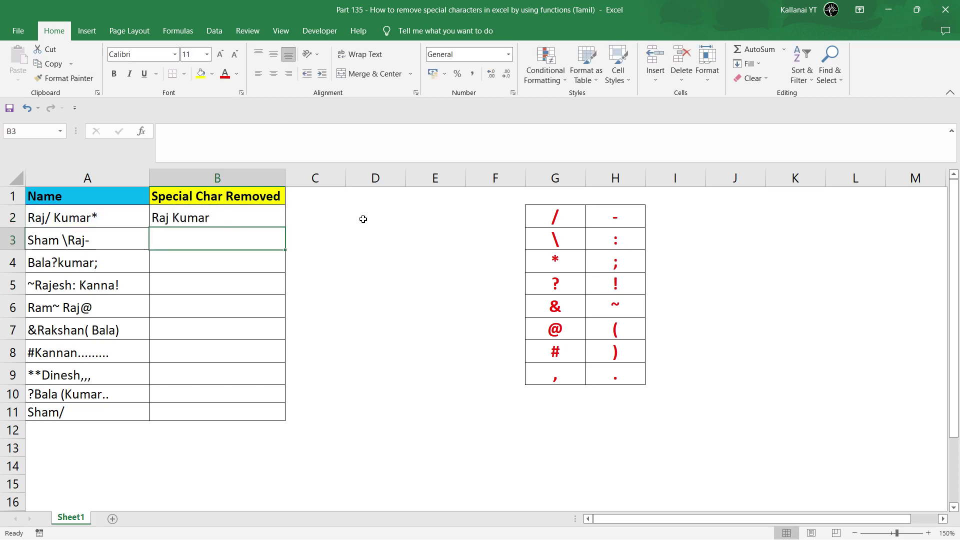
click(178, 215)
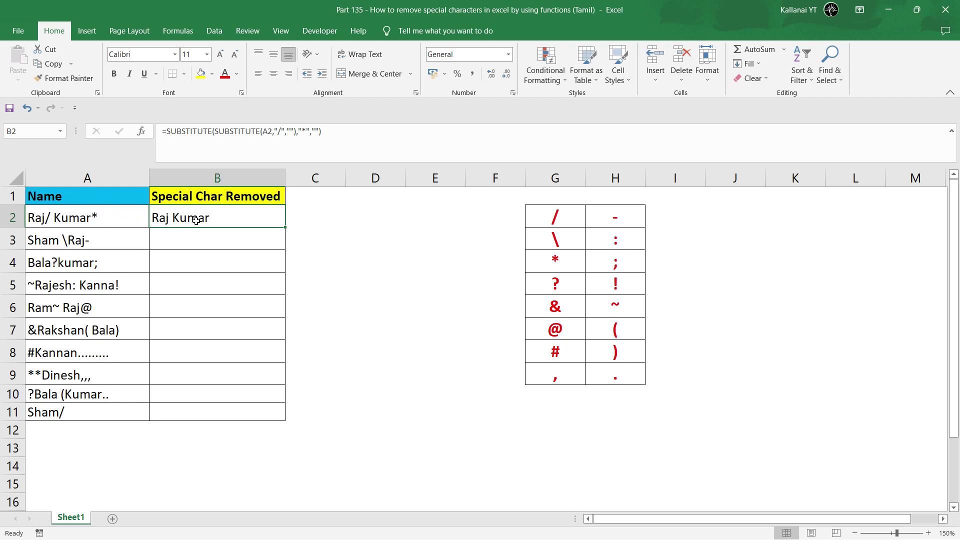
click(205, 242)
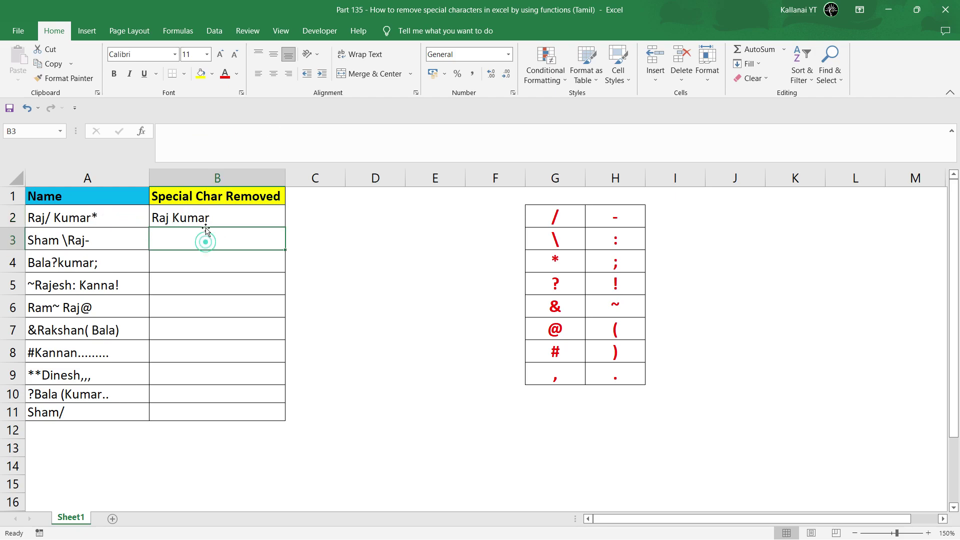
click(206, 221)
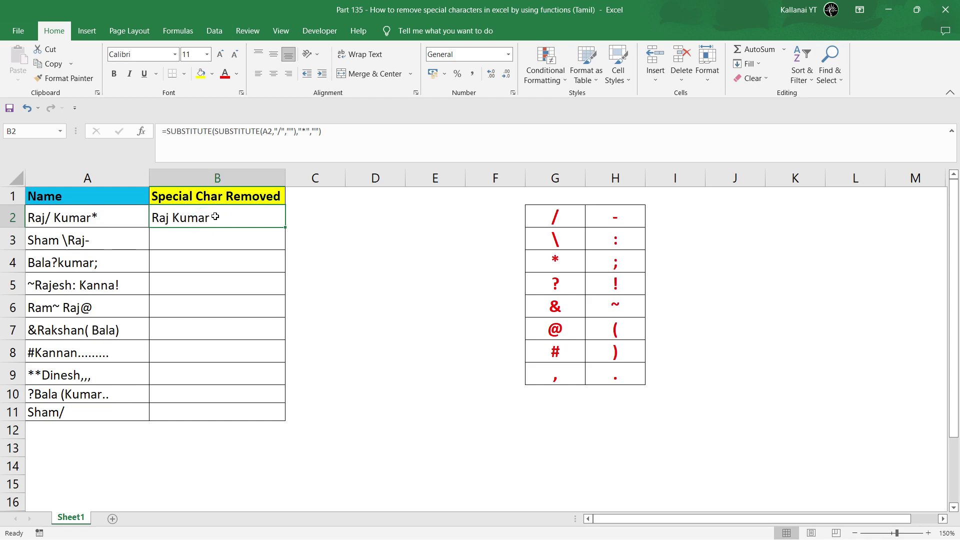
double_click(215, 217)
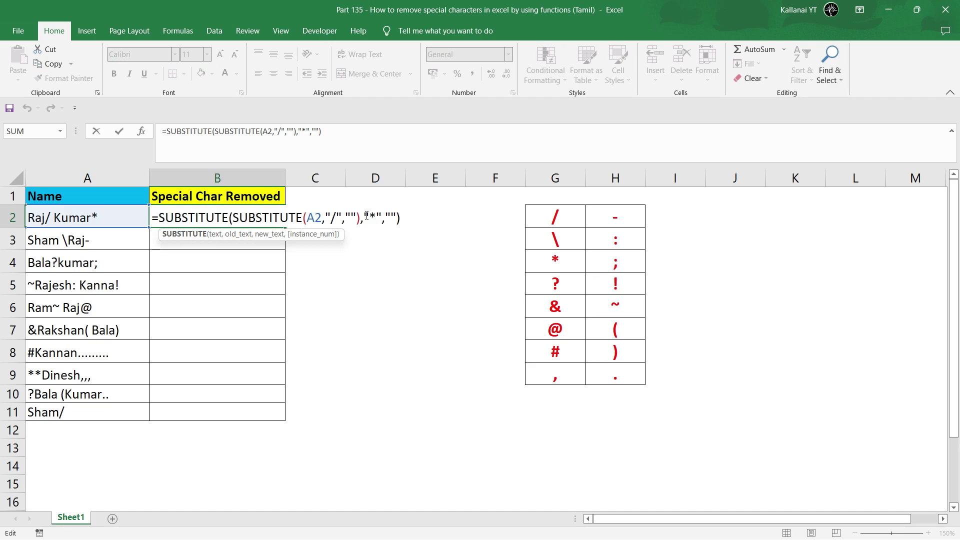
drag(363, 217, 385, 218)
key(Return)
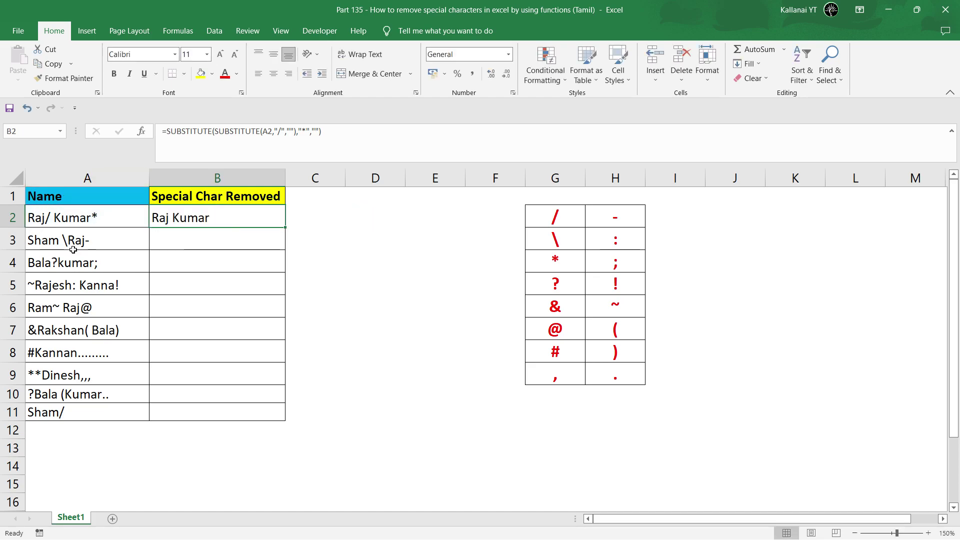
click(84, 241)
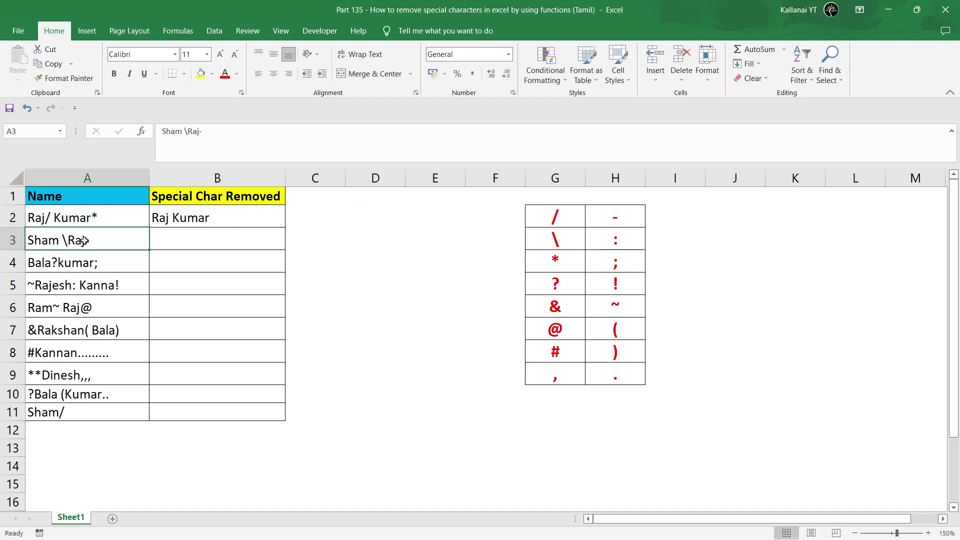
click(190, 215)
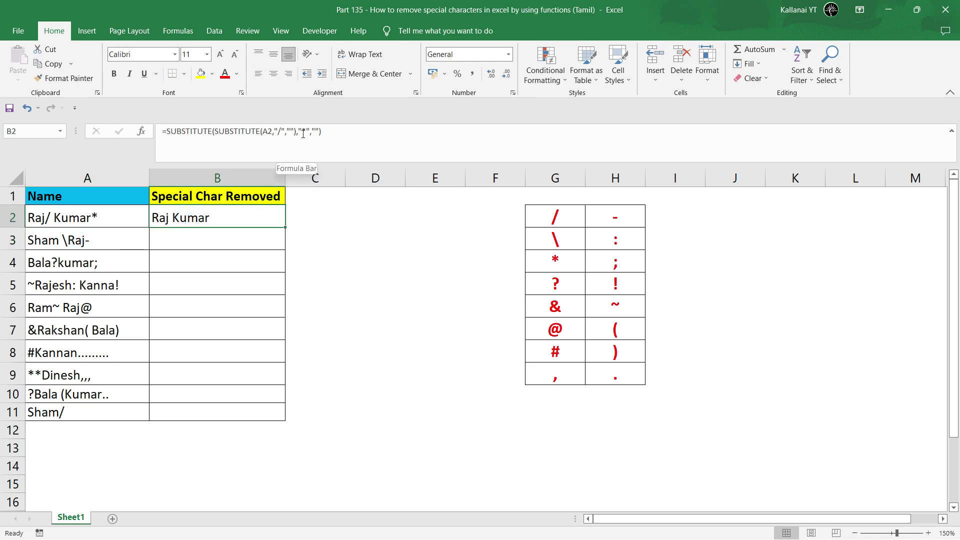
click(82, 240)
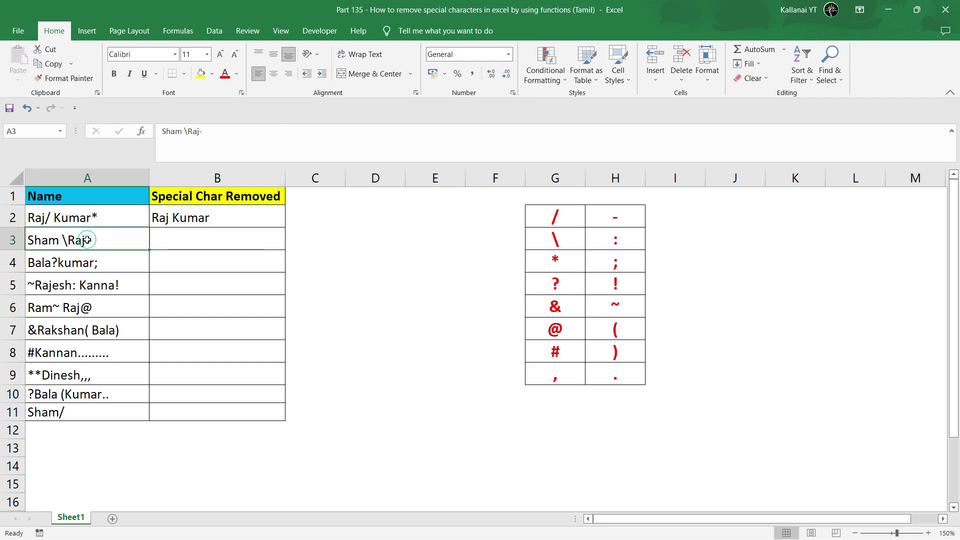
click(70, 218)
drag(70, 219, 163, 220)
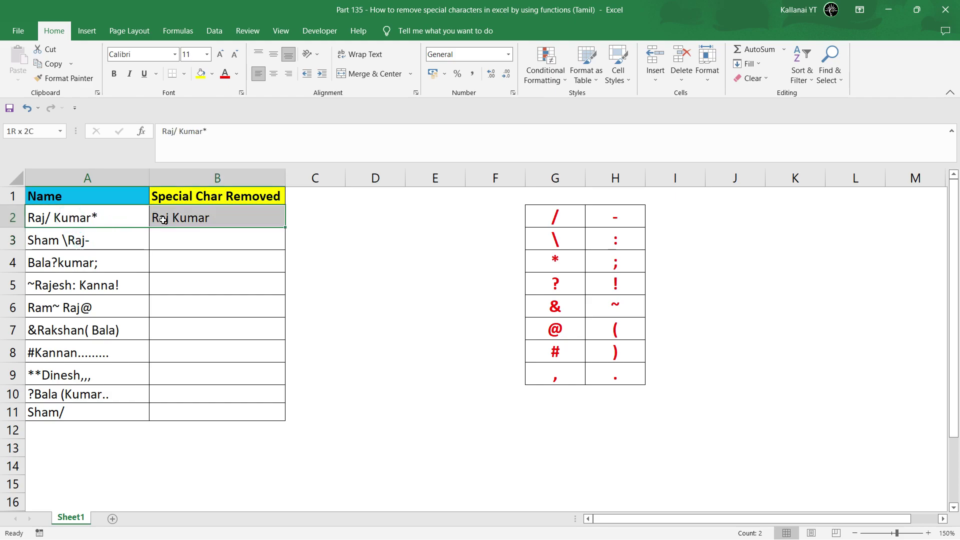
click(64, 219)
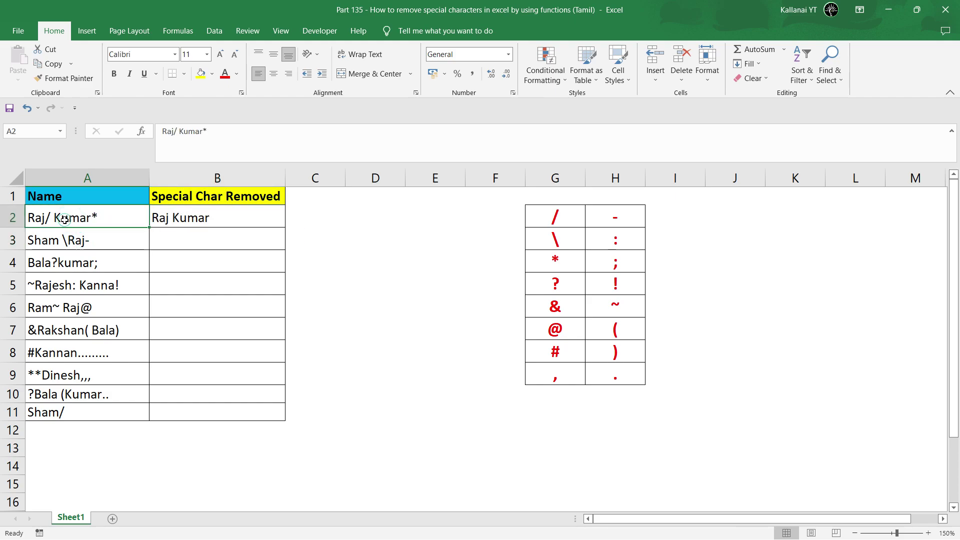
click(59, 236)
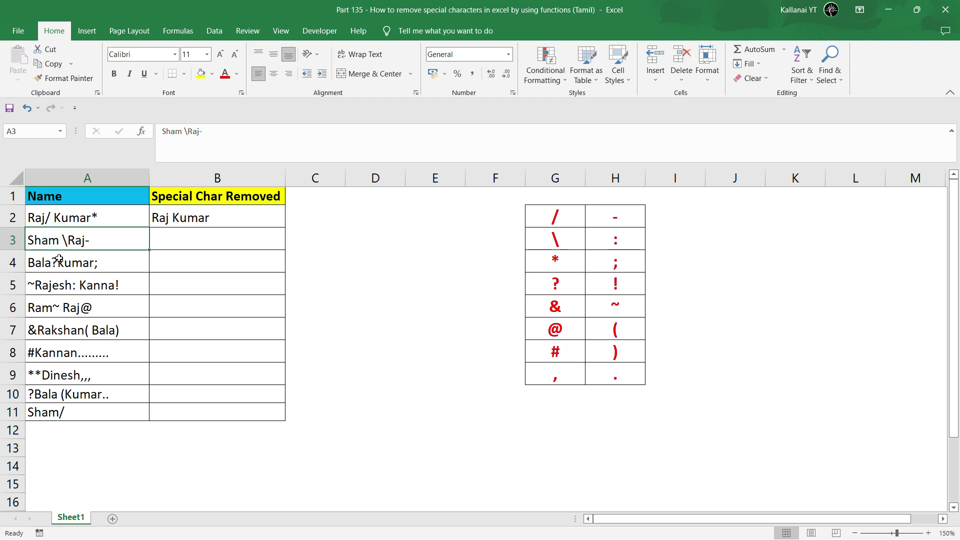
drag(60, 218, 64, 410)
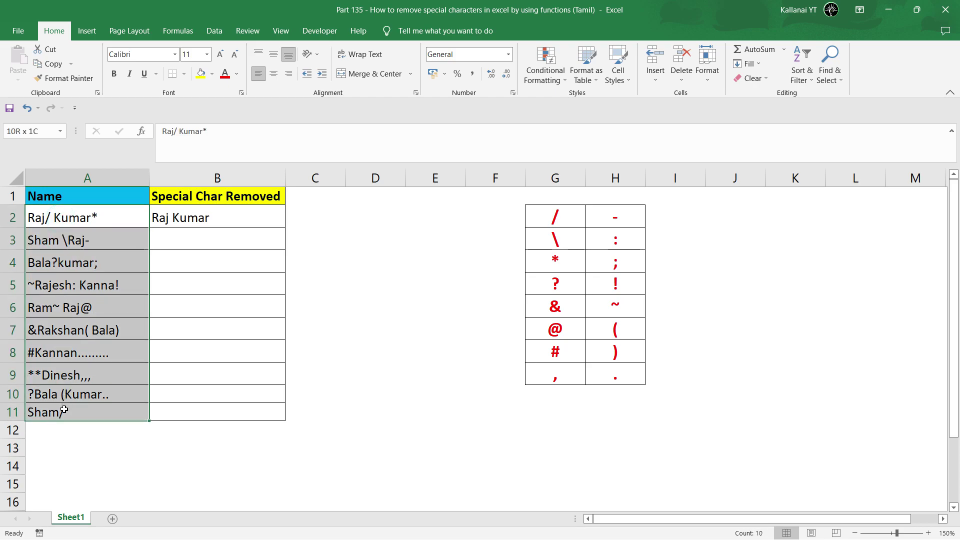
click(189, 223)
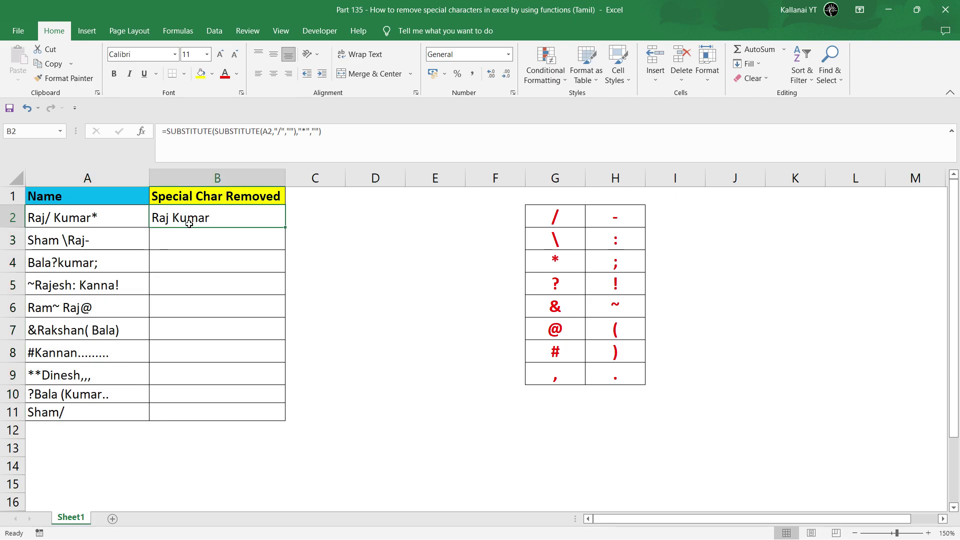
click(392, 271)
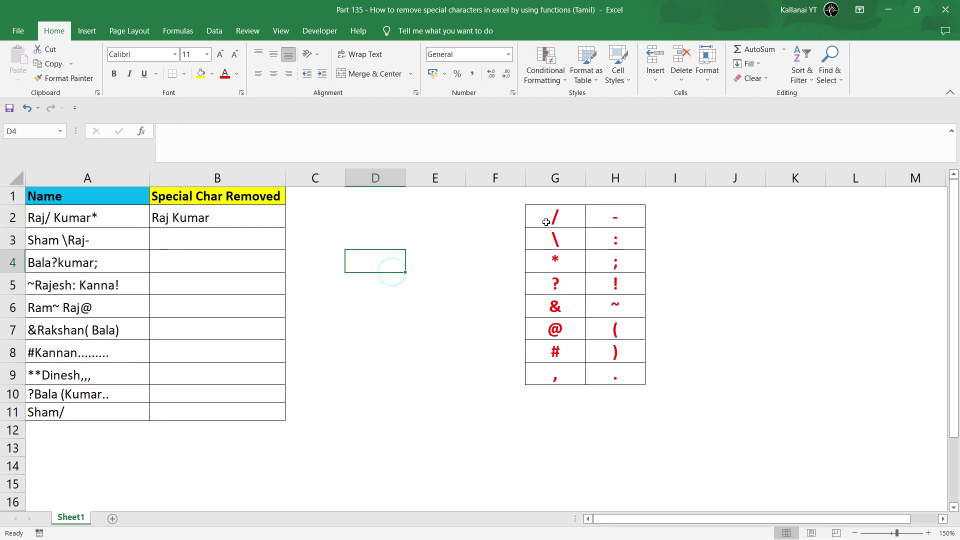
mouse_move(546, 222)
mouse_down()
mouse_move(630, 318)
mouse_move(618, 371)
mouse_up()
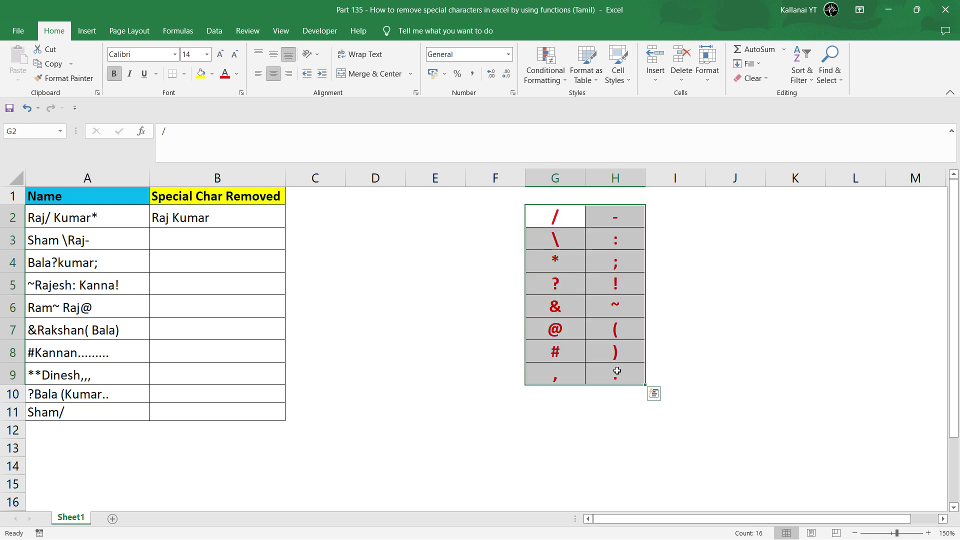
click(453, 297)
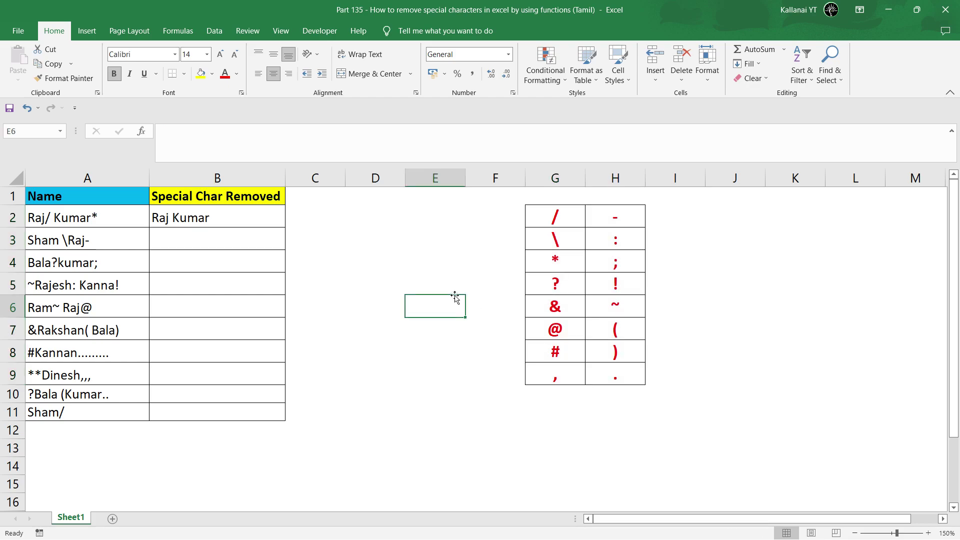
click(546, 208)
drag(546, 208, 617, 373)
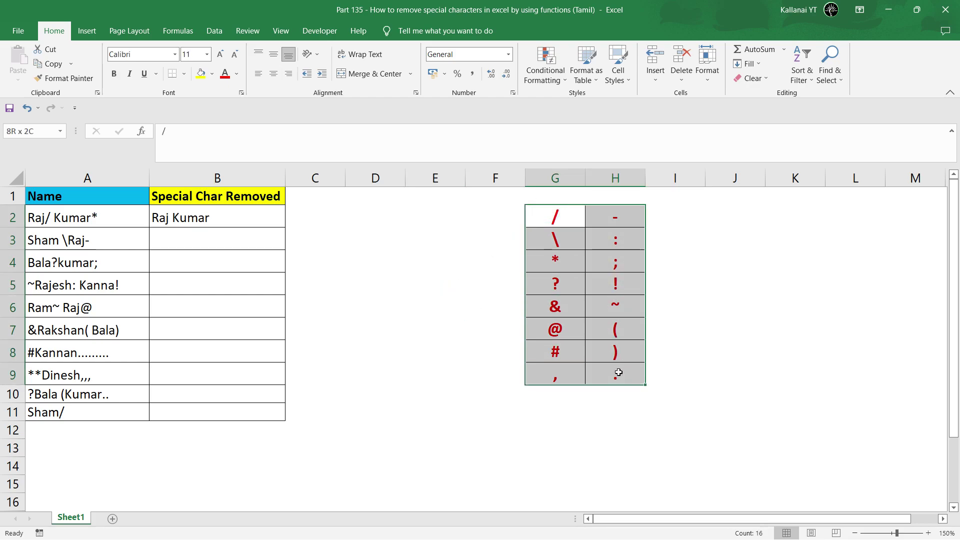
click(400, 244)
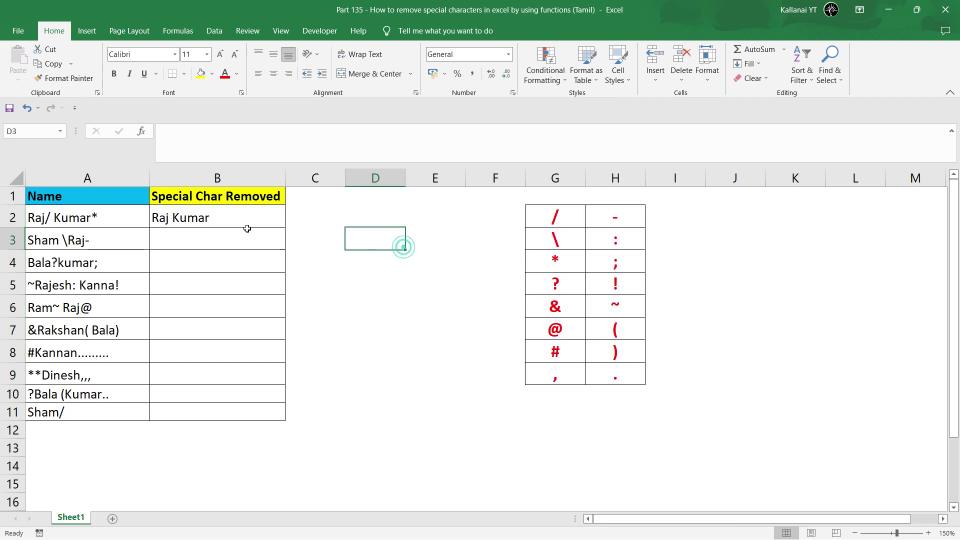
click(237, 210)
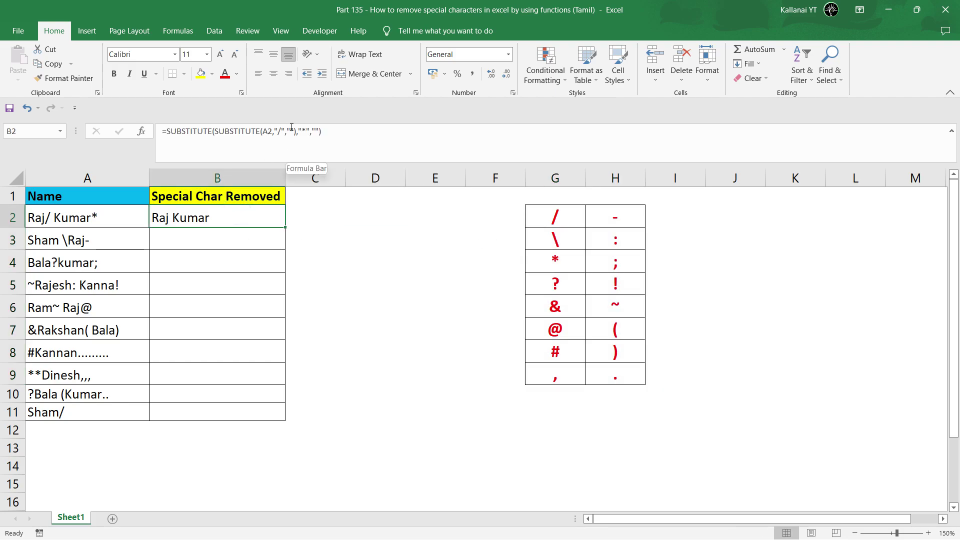
drag(290, 131, 321, 131)
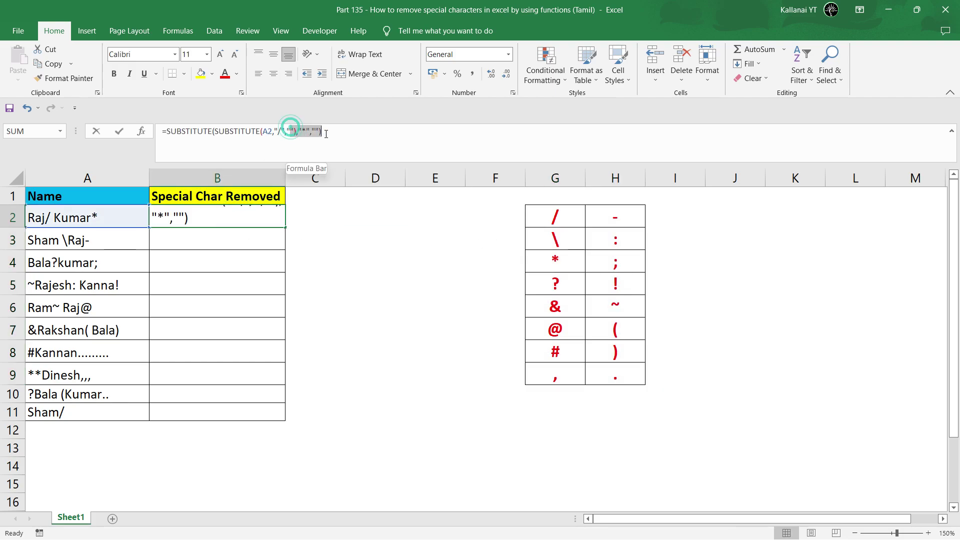
key(Return)
click(556, 222)
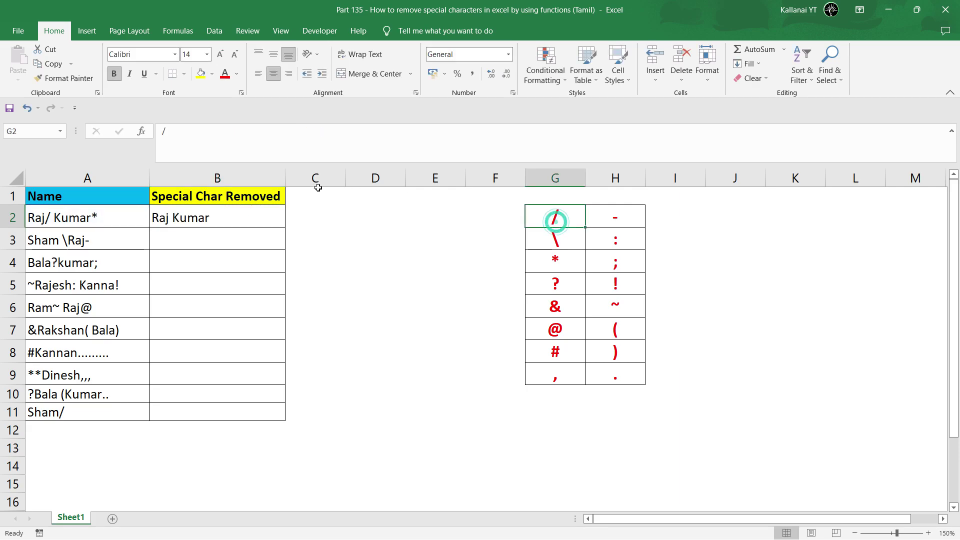
click(200, 217)
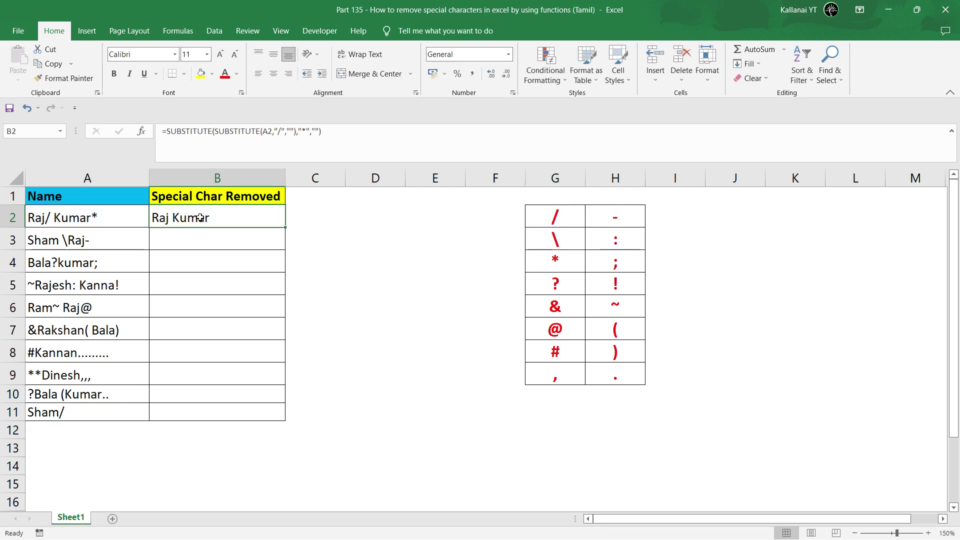
Step: Replace B2's formula with =SUBSTITUTE(A2,$G$2,""), taking the slash from G2
key(Delete)
text(su)
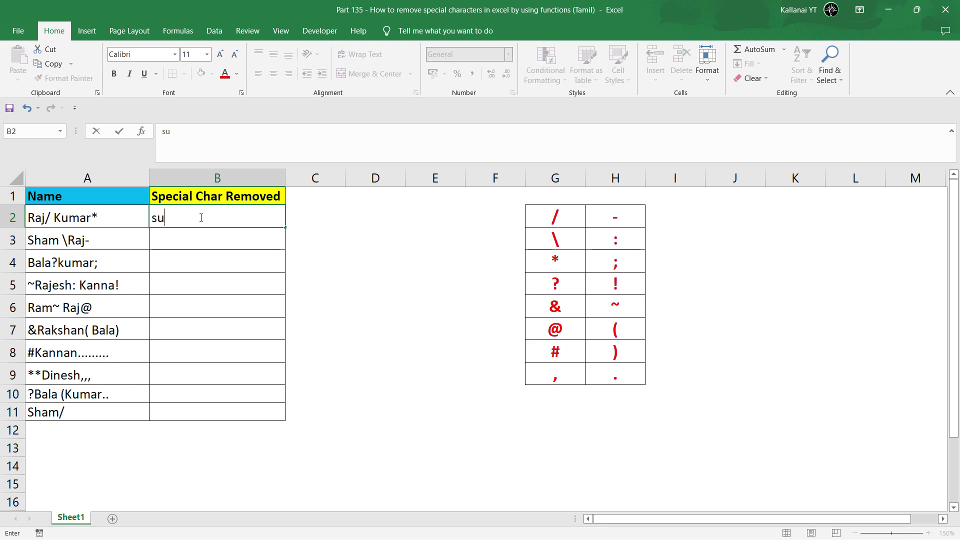
text(b)
key(BackSpace)
key(BackSpace)
key(BackSpace)
text(=su)
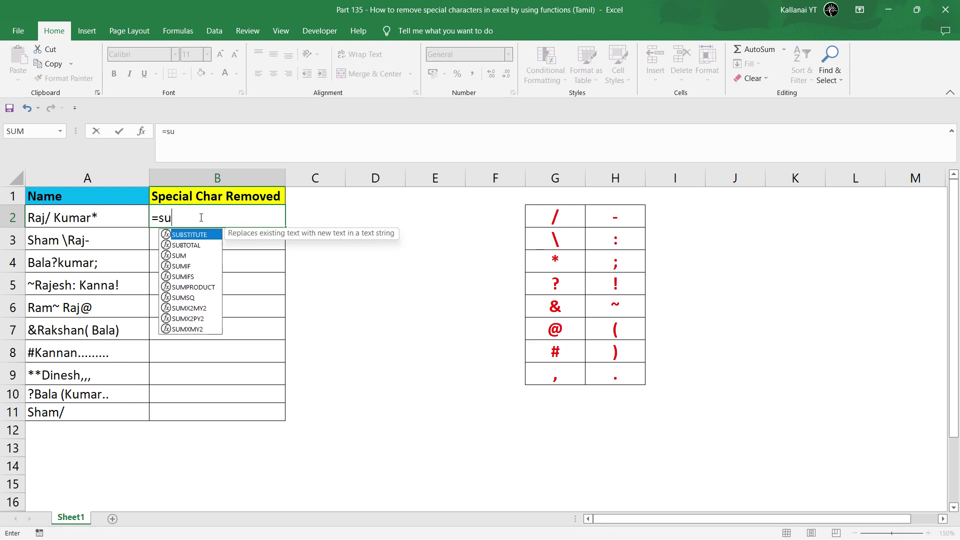
text(bs)
key(Tab)
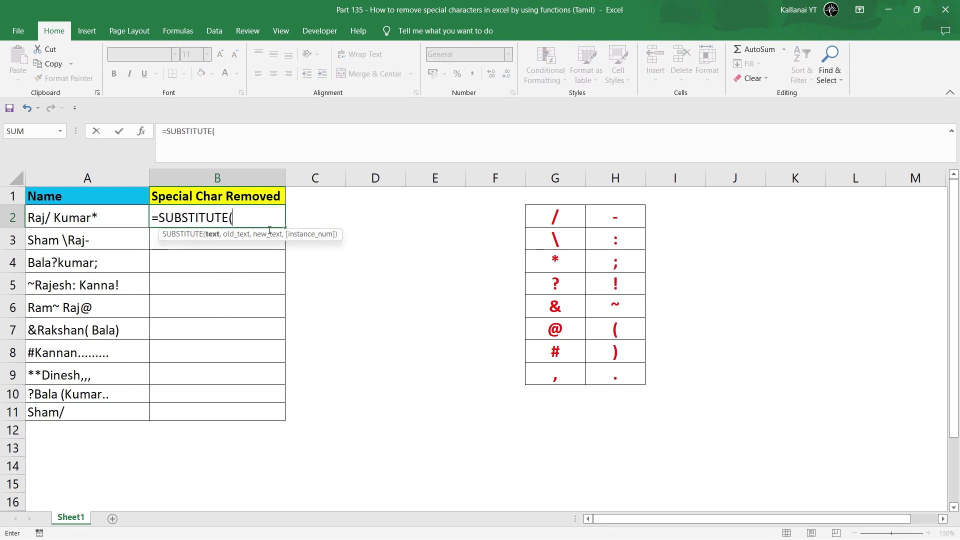
click(100, 214)
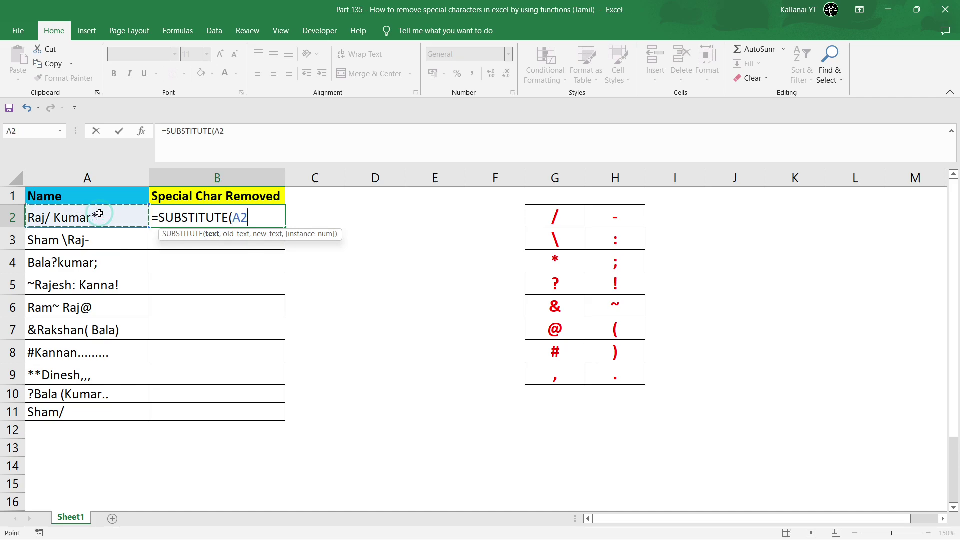
text(,)
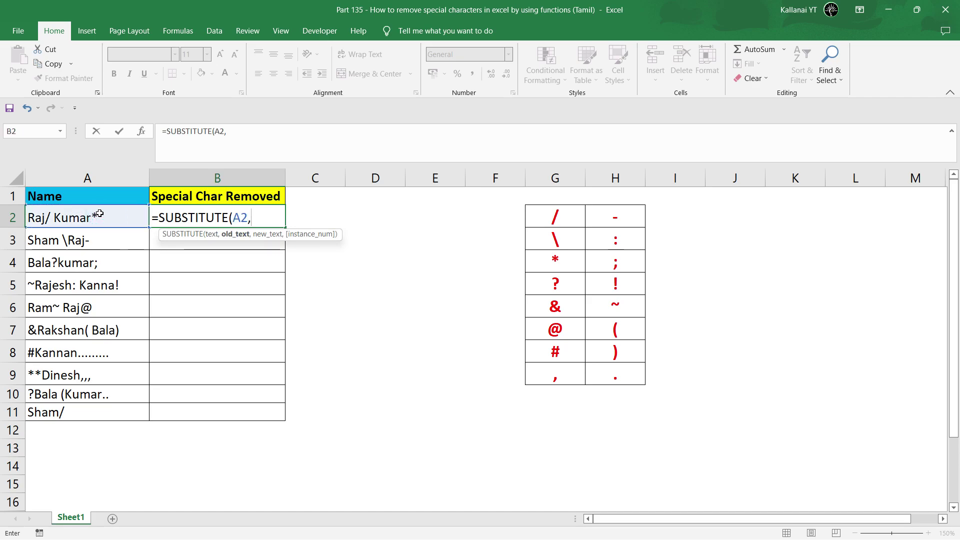
click(554, 216)
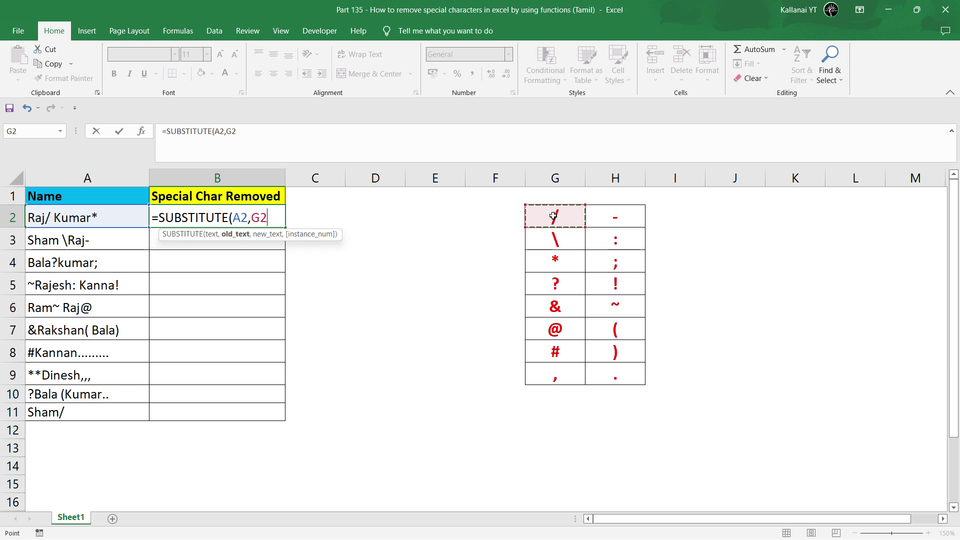
key(F4)
text($G$2,)
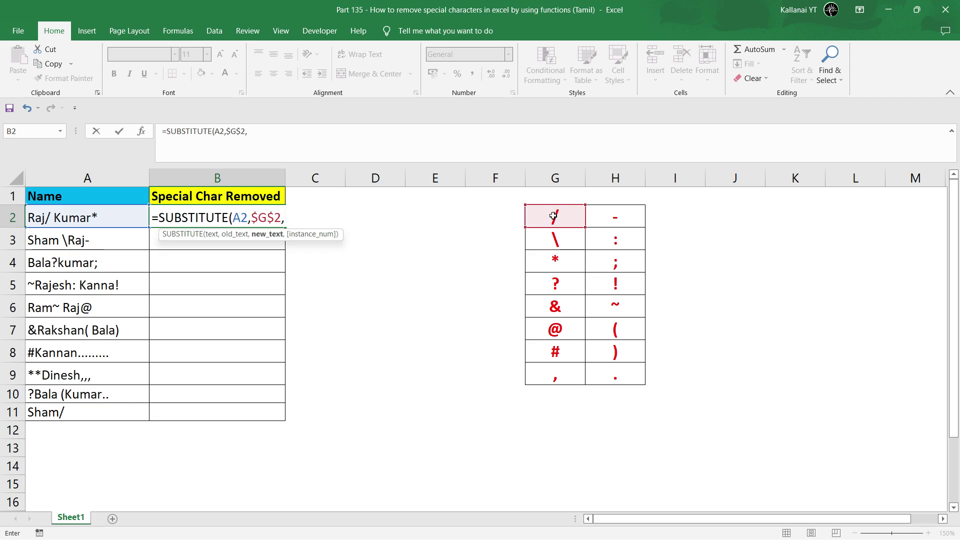
text(")
text())
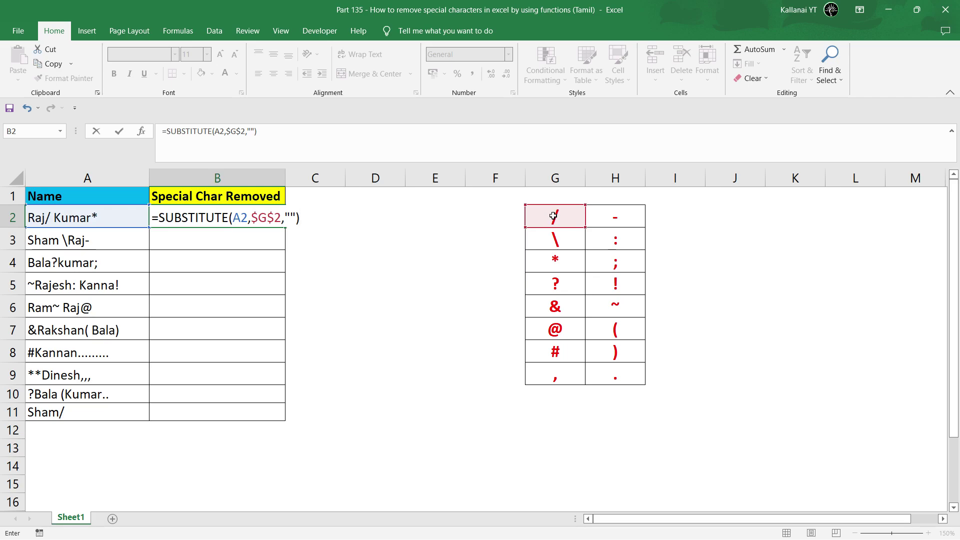
key(Return)
key(Up)
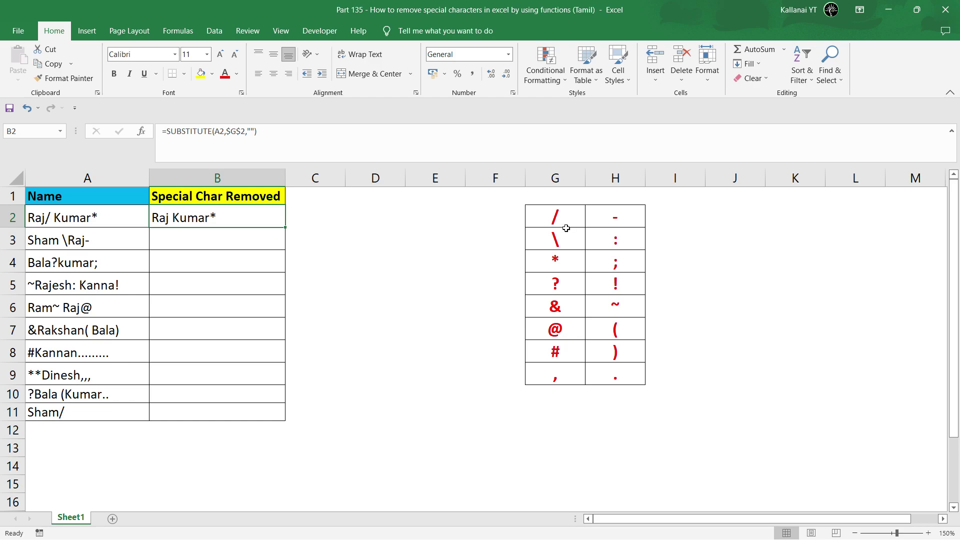
Step: Nest B2's formula inside SUBSTITUTE(...,$G$3,"") to also remove the backslash
click(558, 218)
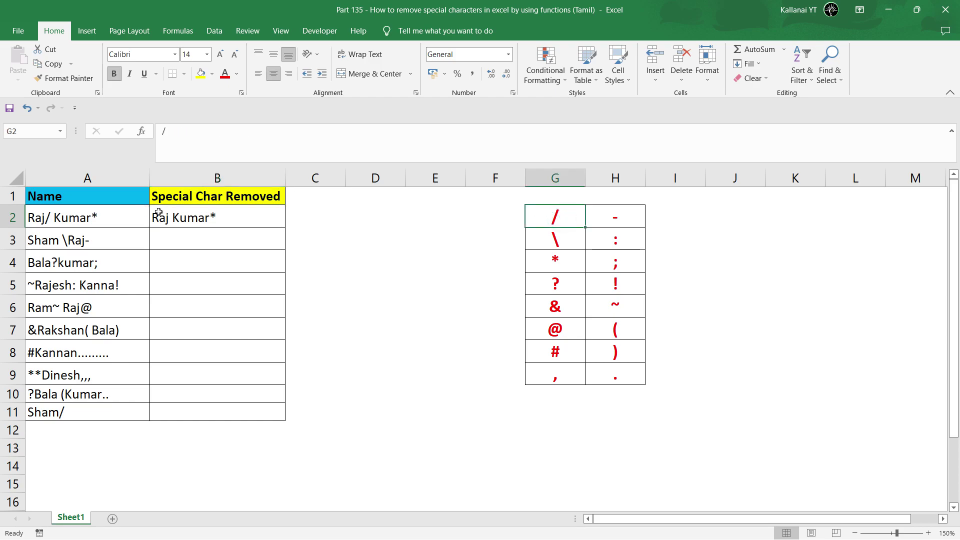
double_click(193, 217)
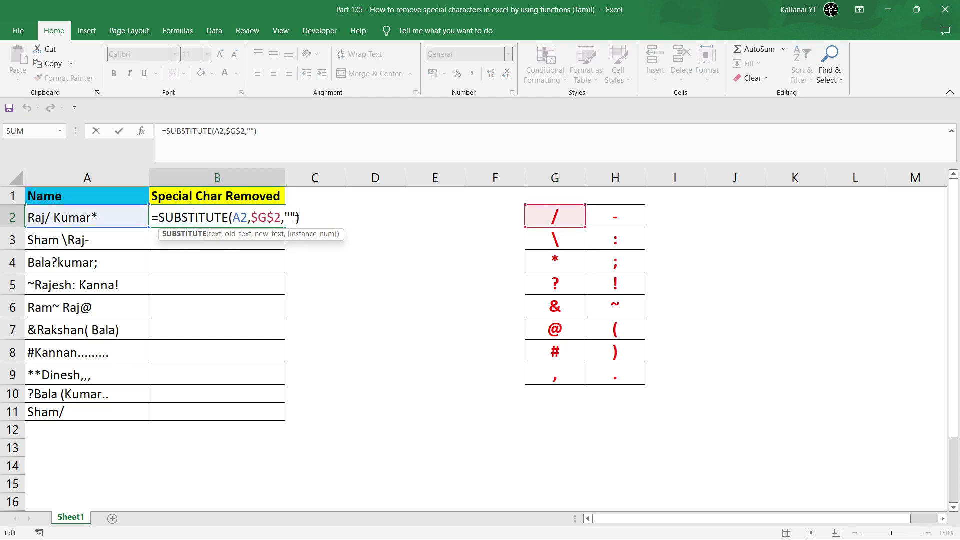
click(163, 220)
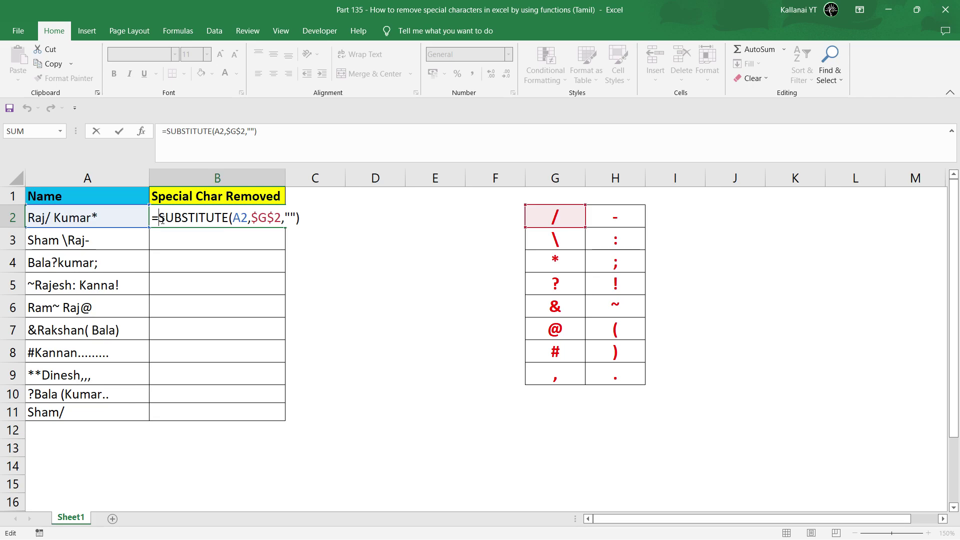
text(sub)
key(Tab)
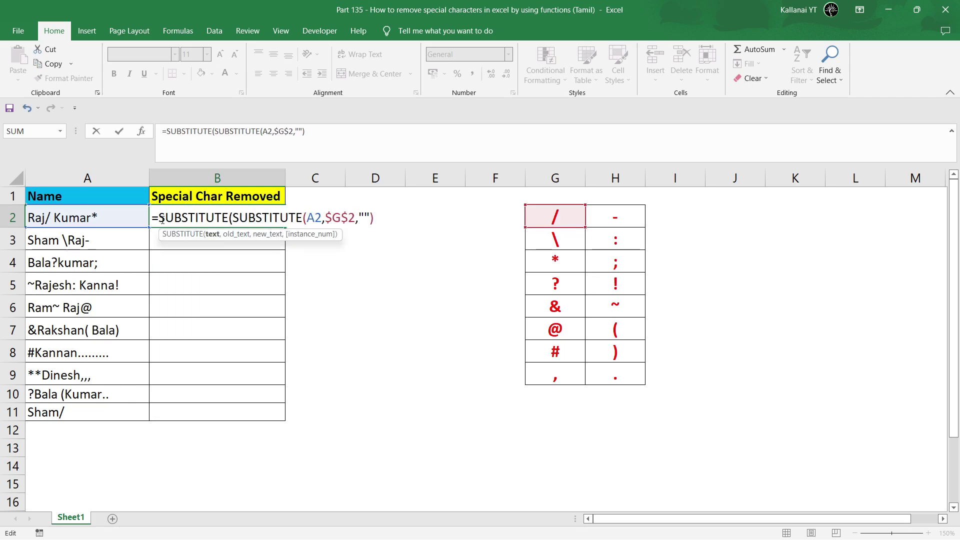
click(382, 219)
text(,)
click(559, 240)
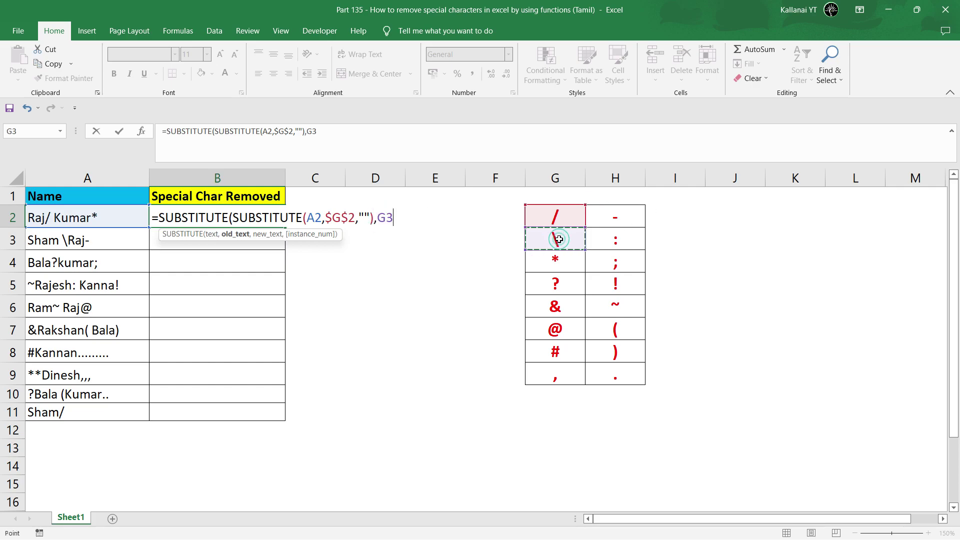
key(F4)
text($G$3,"")
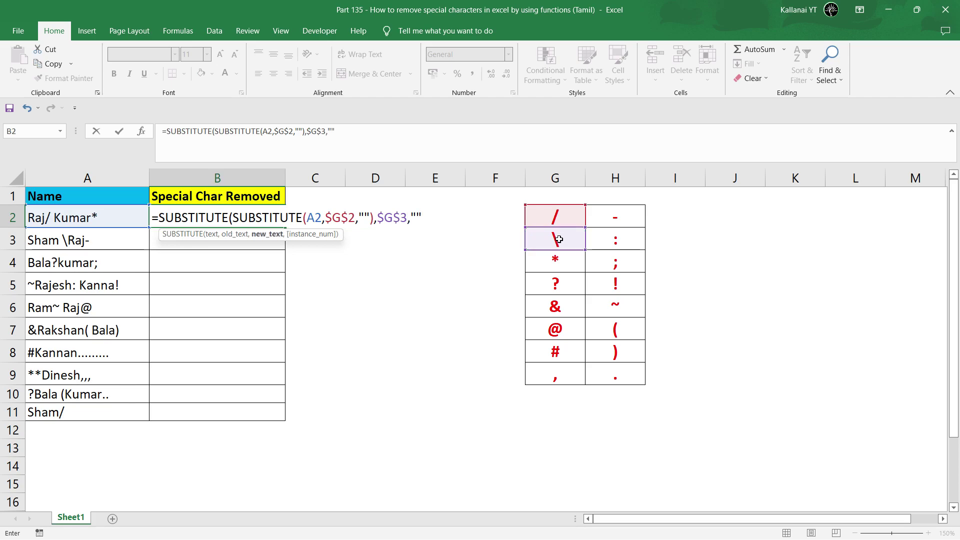
text())
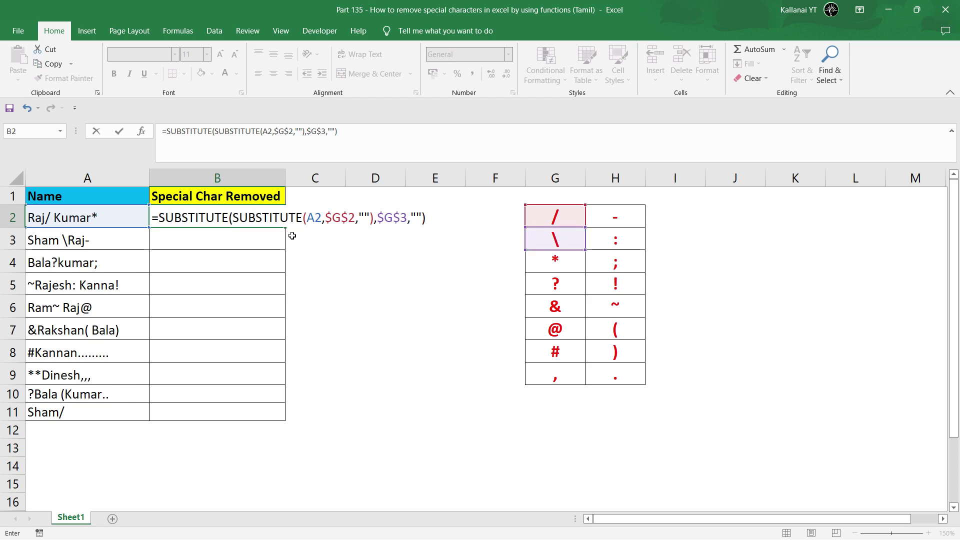
key(Return)
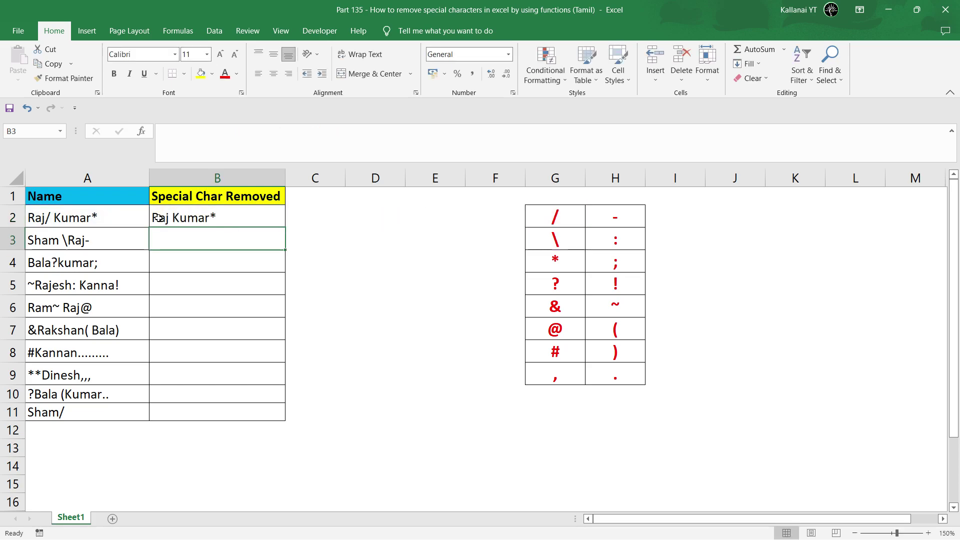
Step: Wrap B2's formula in a third SUBSTITUTE using $G$4 to remove the asterisk
click(202, 218)
double_click(202, 218)
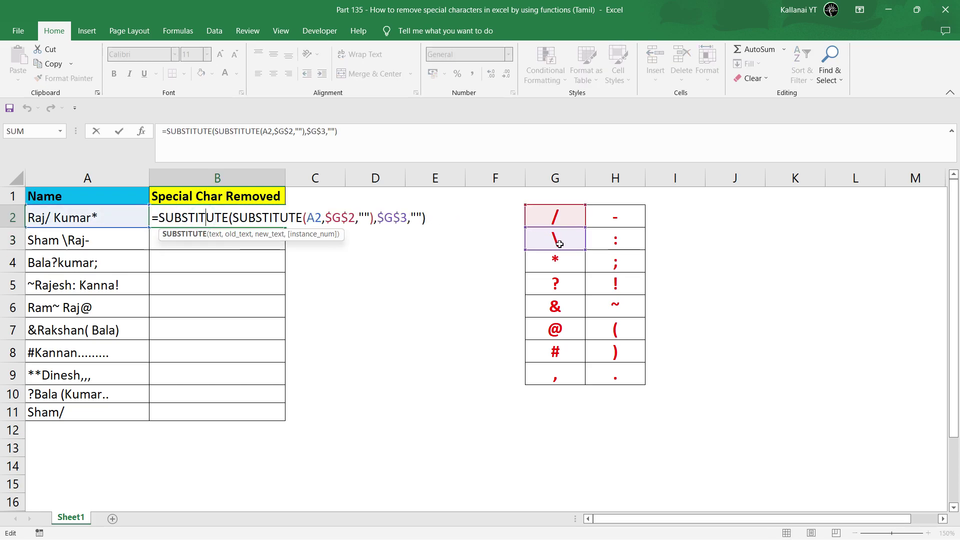
click(159, 218)
text(sub)
key(Tab)
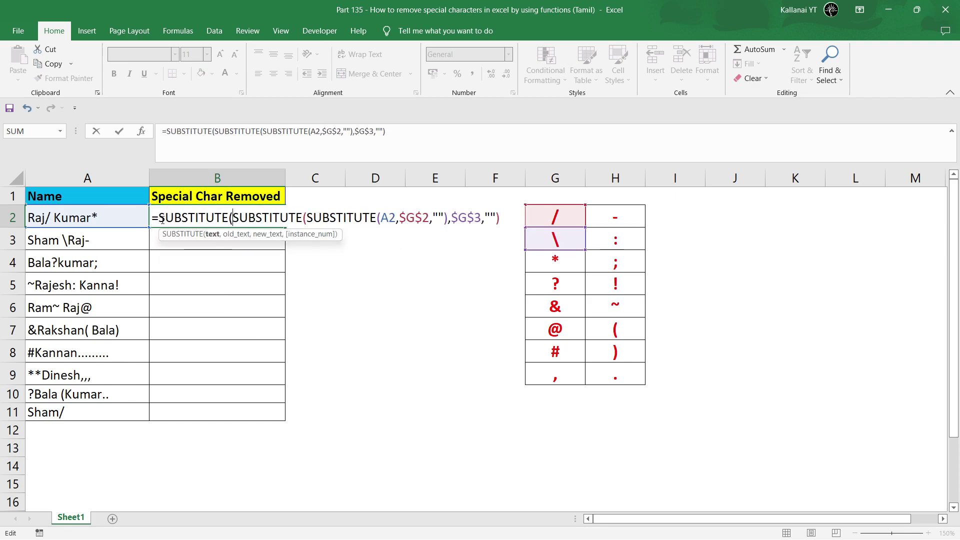
click(504, 219)
text(,)
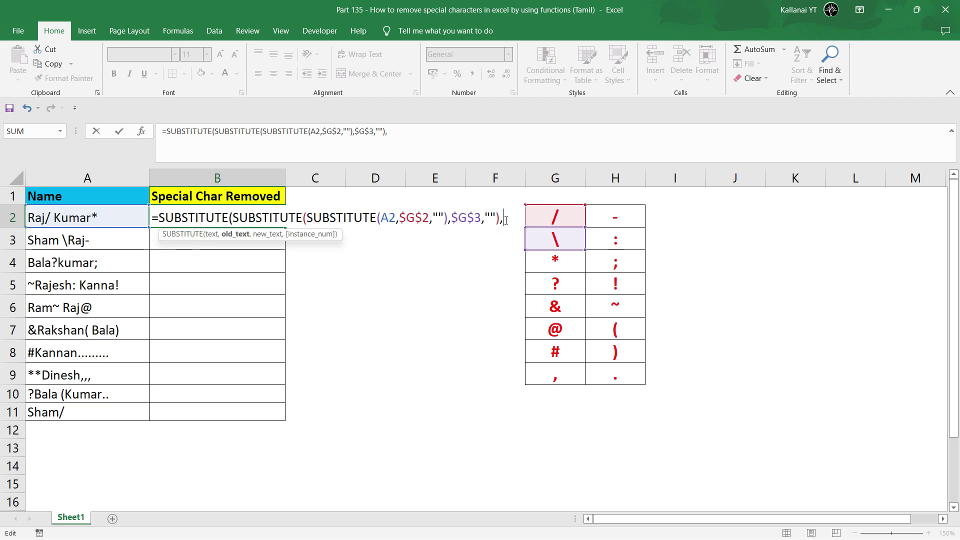
click(573, 260)
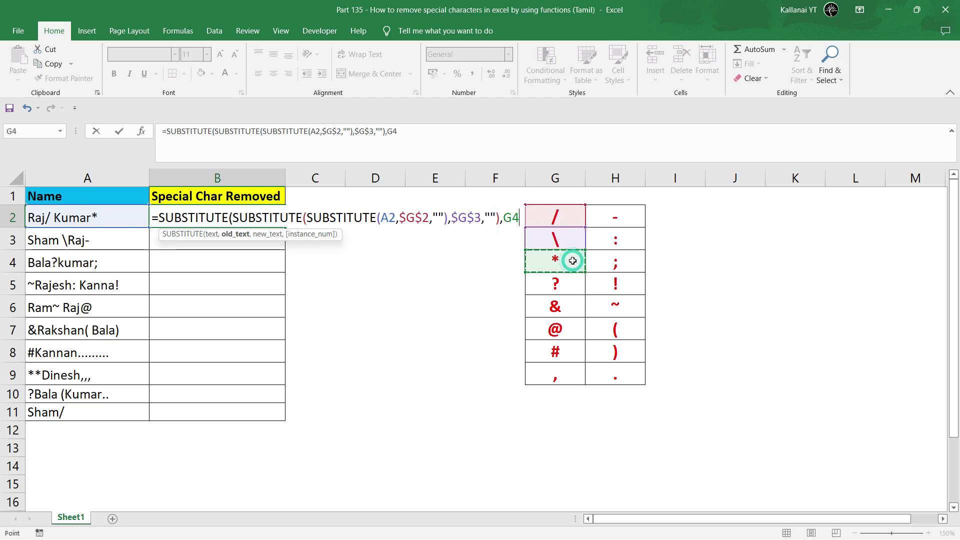
key(F4)
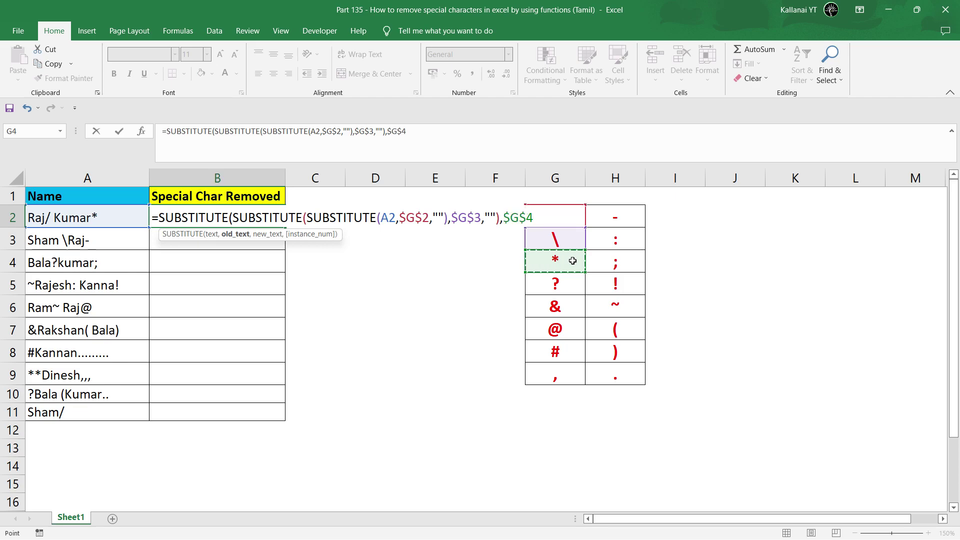
text(,)
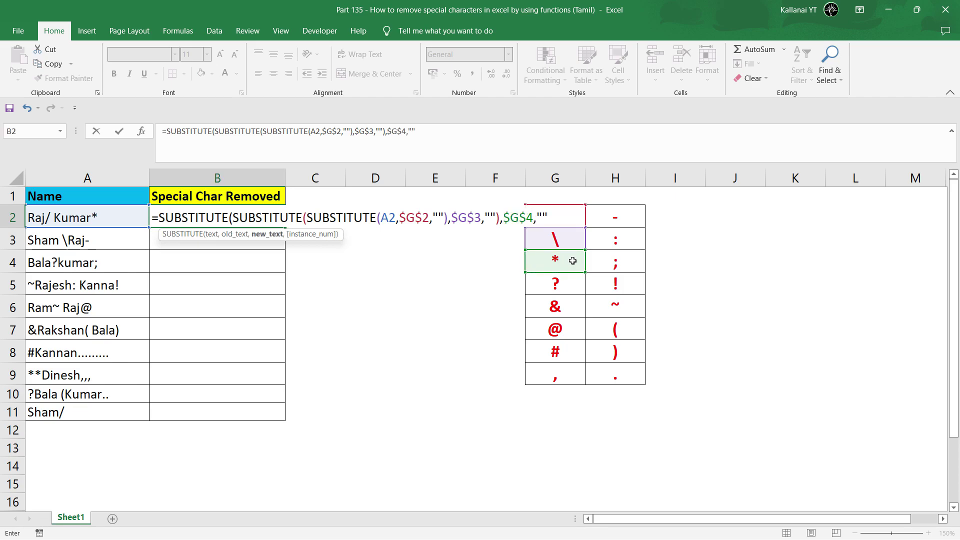
text())
key(Return)
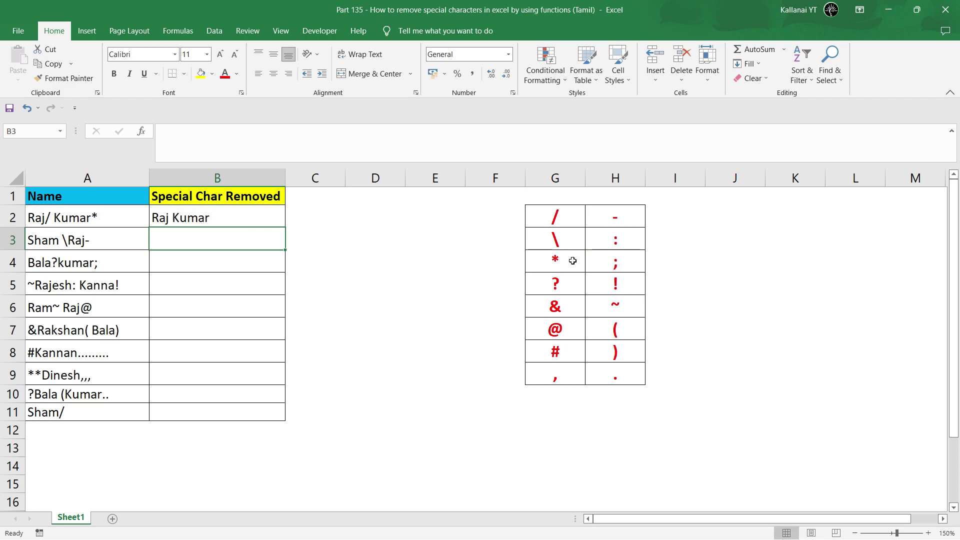
key(Up)
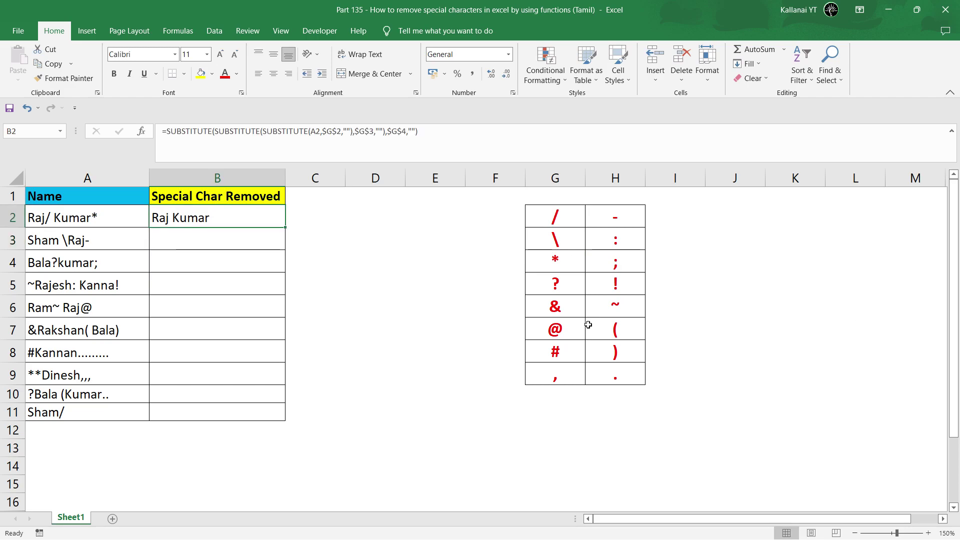
key(F2)
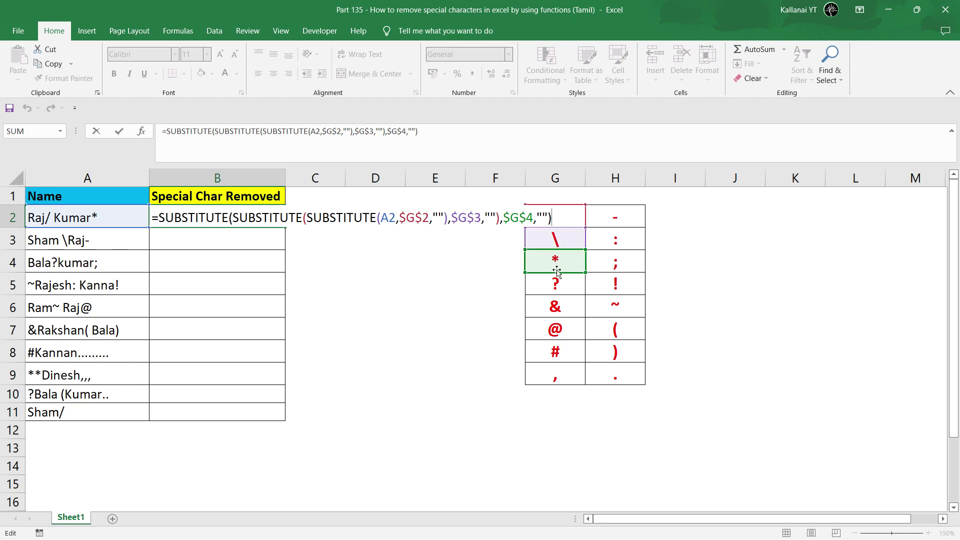
key(Return)
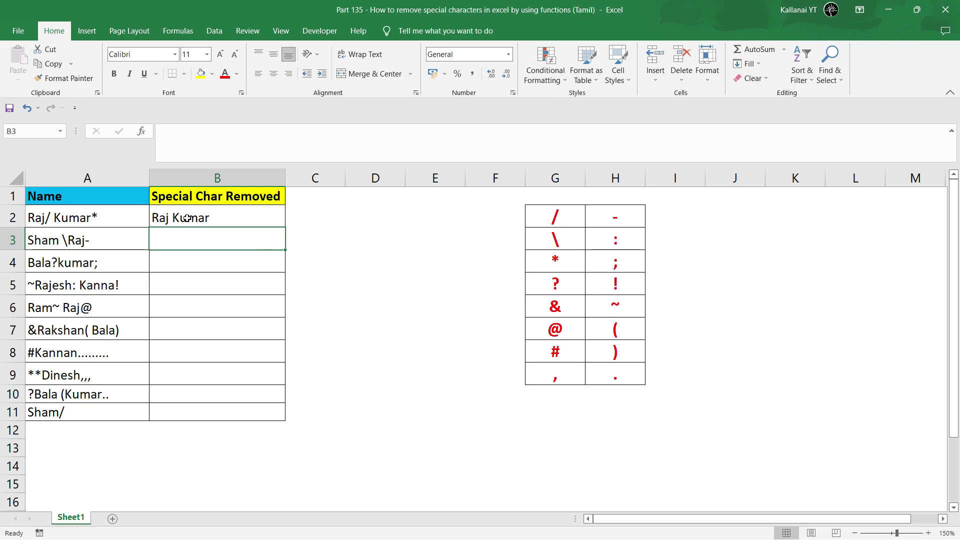
click(186, 218)
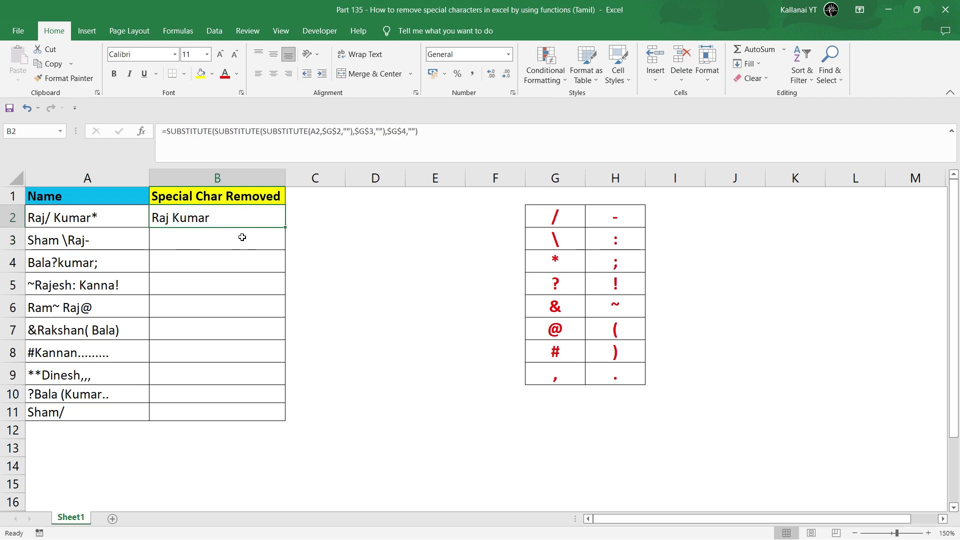
Step: Add an outer SUBSTITUTE to B2 removing the question mark in $G$5
double_click(229, 216)
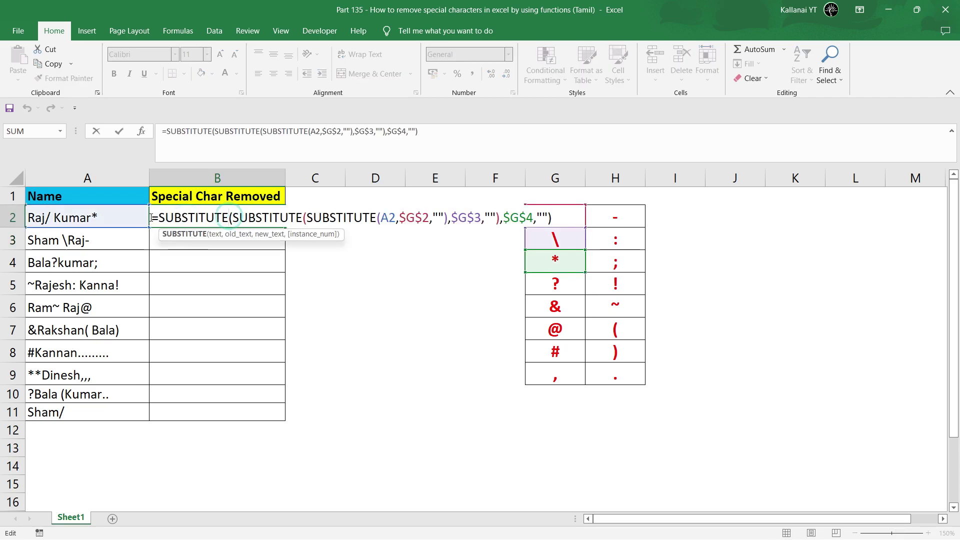
text(sub)
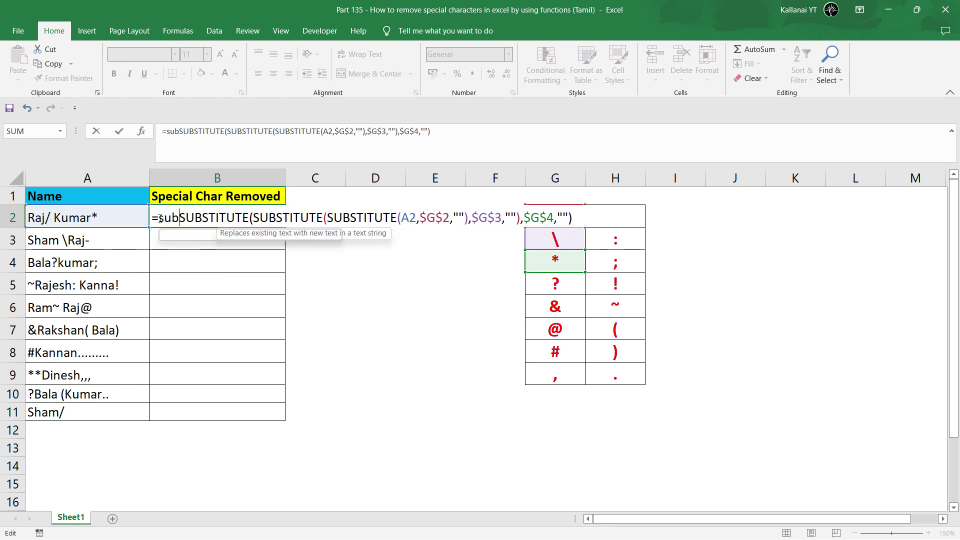
key(Tab)
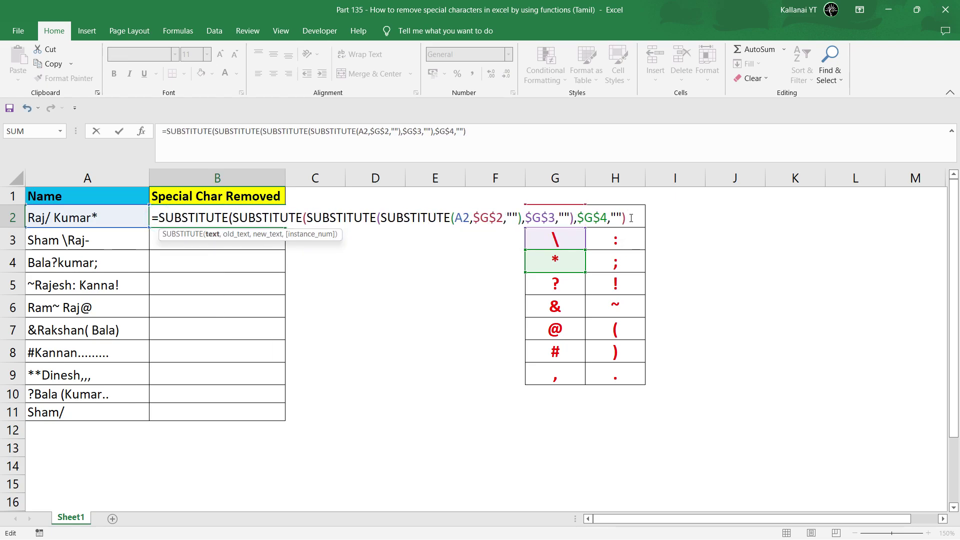
click(631, 218)
text(,)
click(559, 286)
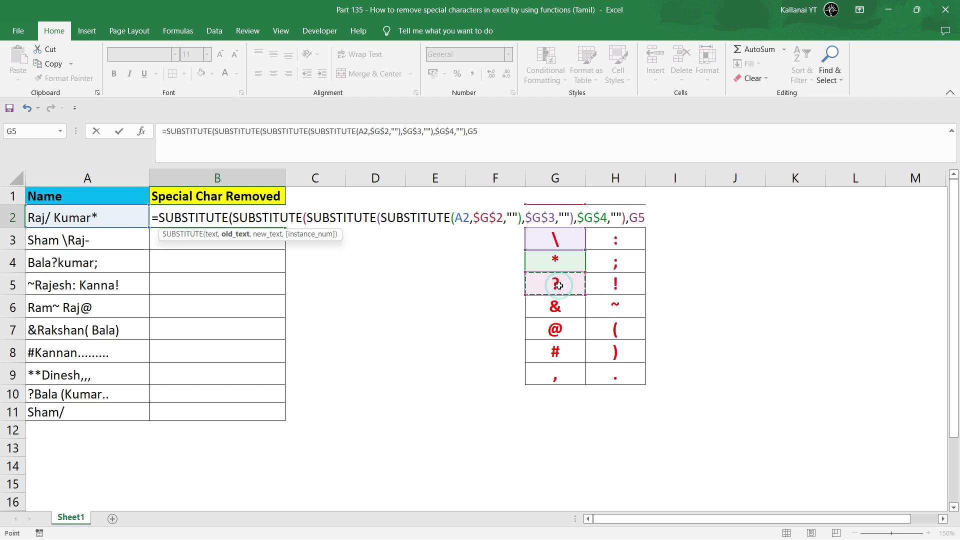
key(F4)
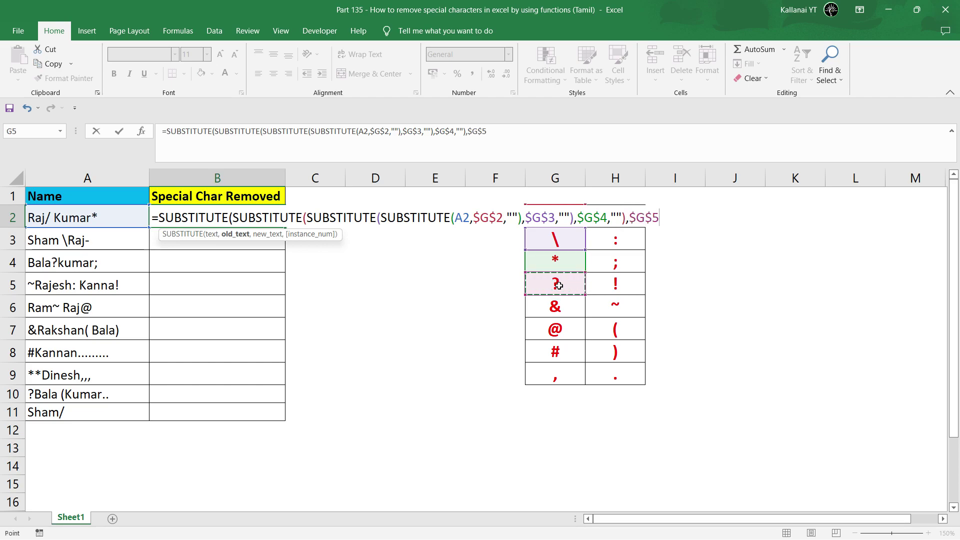
text(,""))
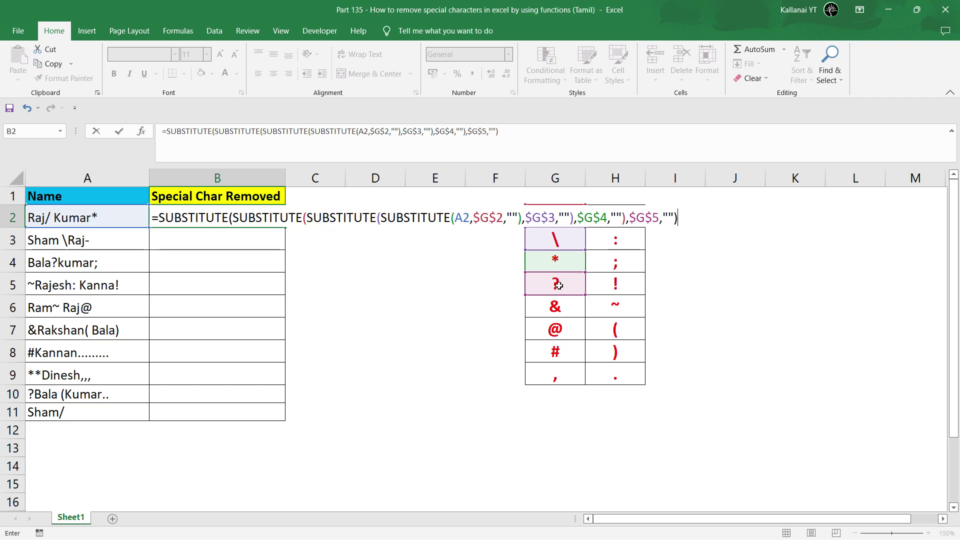
Step: Add an outer SUBSTITUTE to B2 removing the & character in $G$6
click(161, 218)
text(sub)
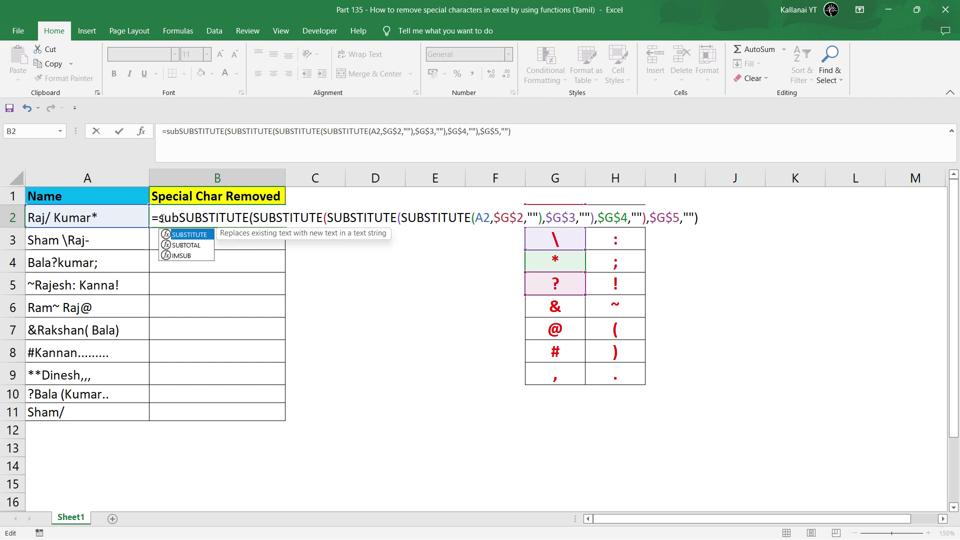
key(Tab)
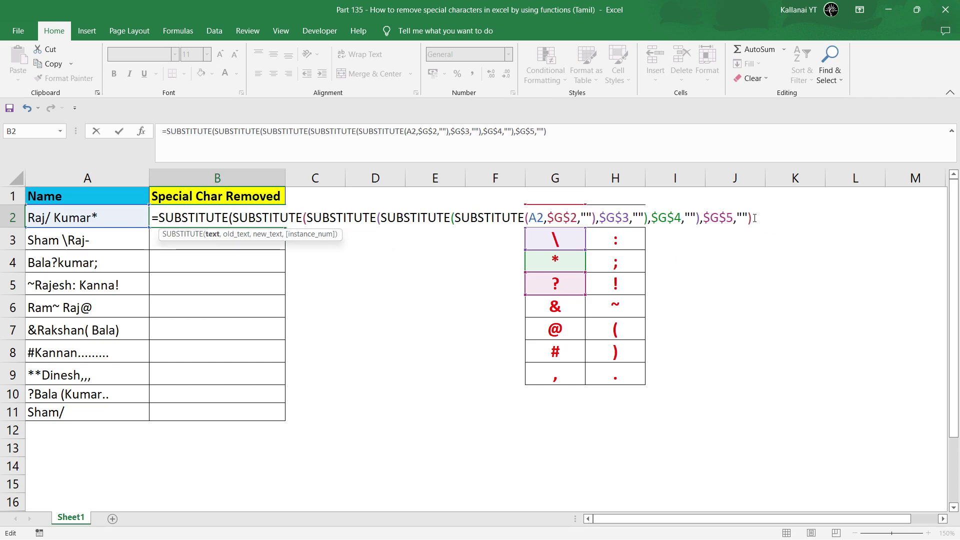
click(753, 218)
text(,)
click(553, 311)
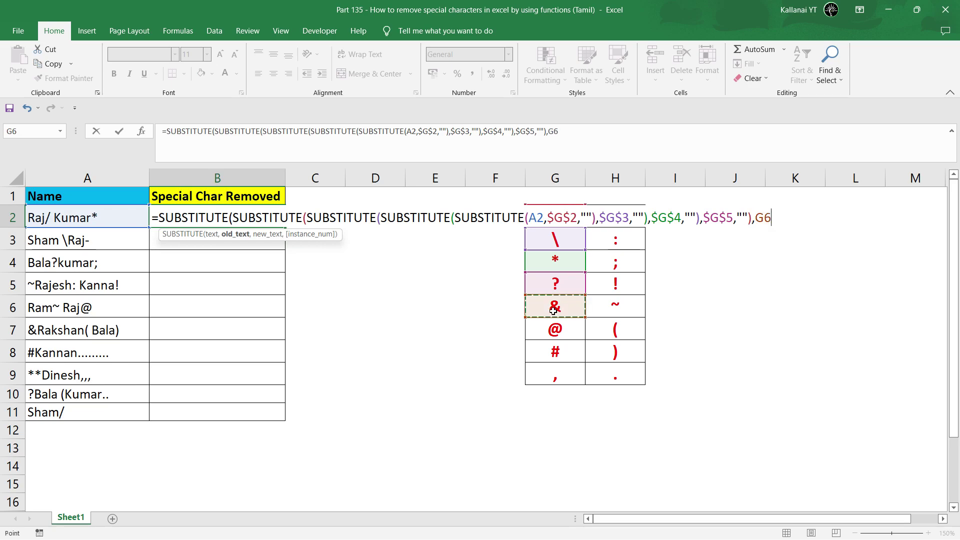
key(F4)
text(,"")
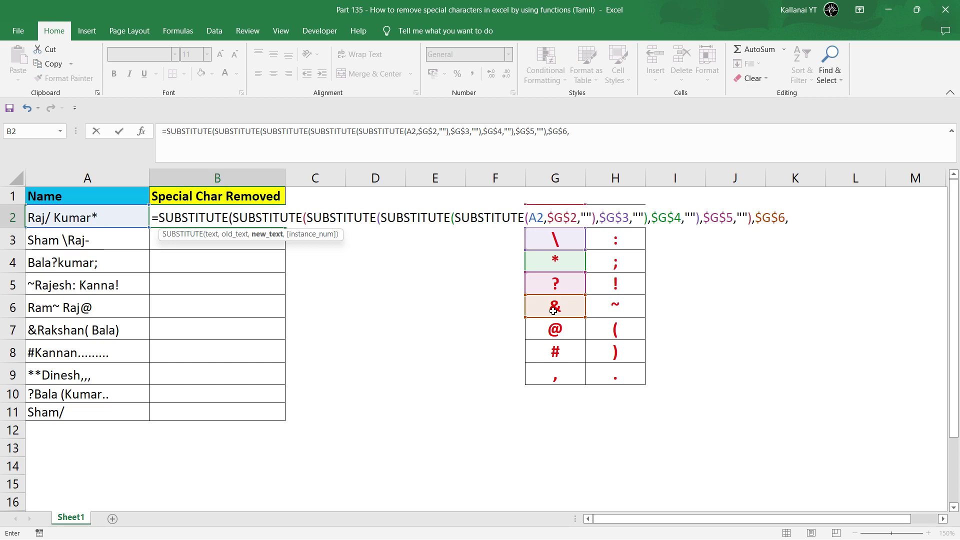
text())
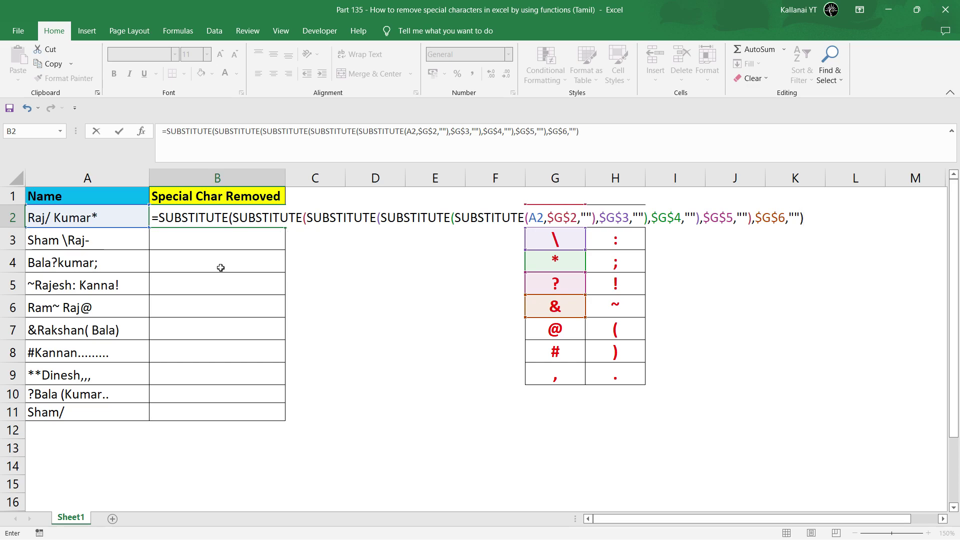
Step: Add an outer SUBSTITUTE to B2 removing the @ character in $G$7
click(158, 217)
text(subsSUBSTITUTE()
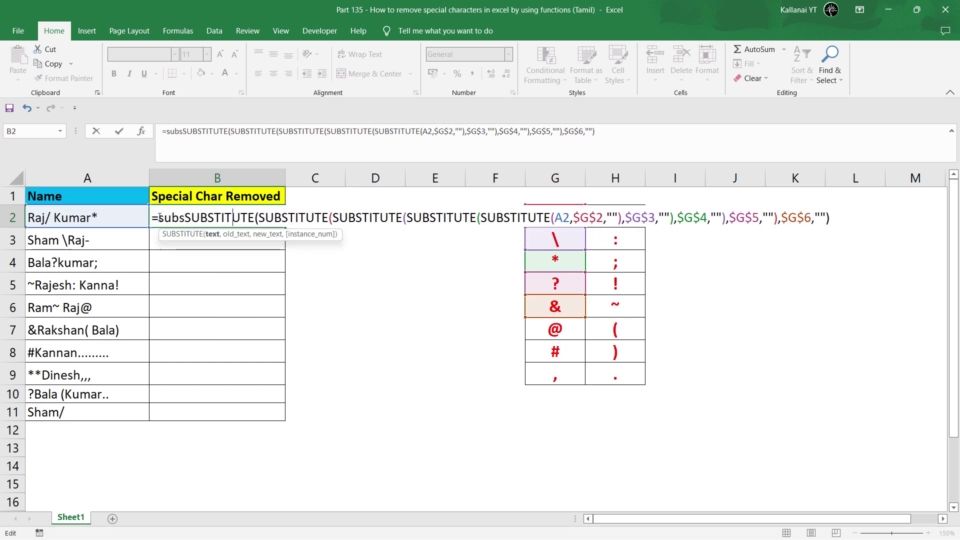
key(Tab)
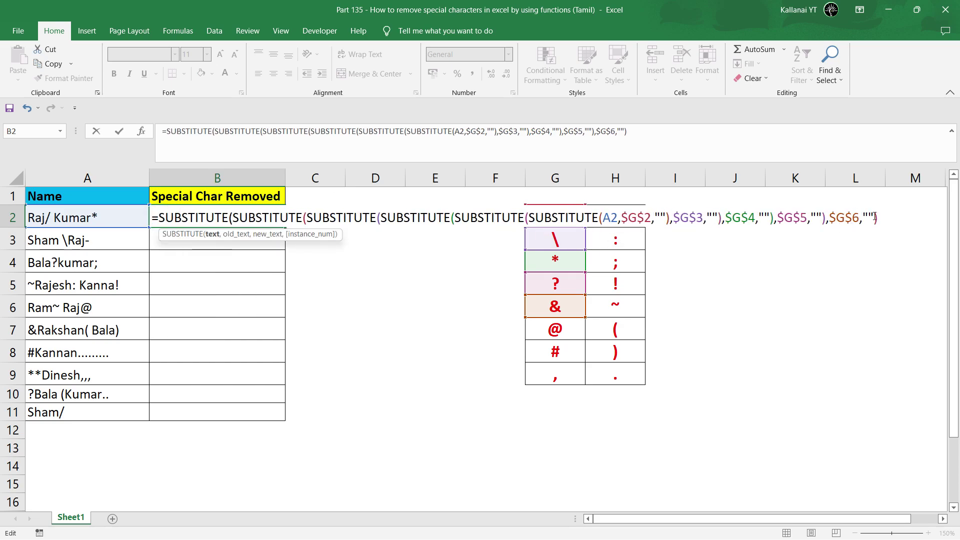
click(882, 218)
text(,)
click(555, 327)
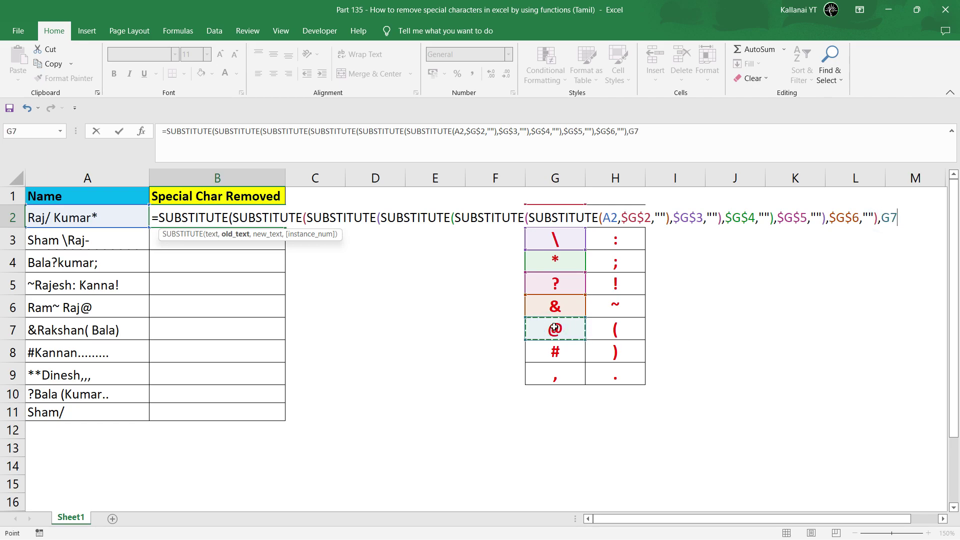
key(F4)
text($G$7,)
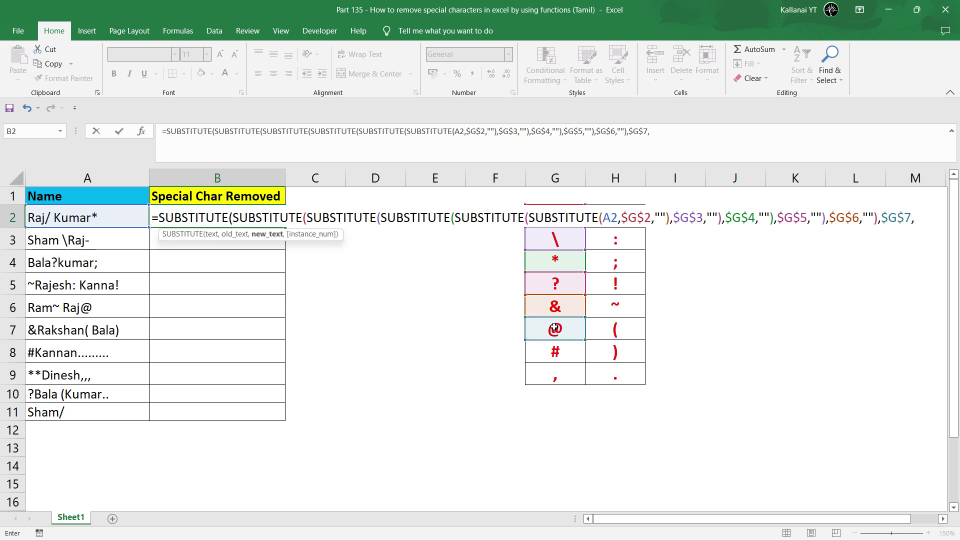
text(""))
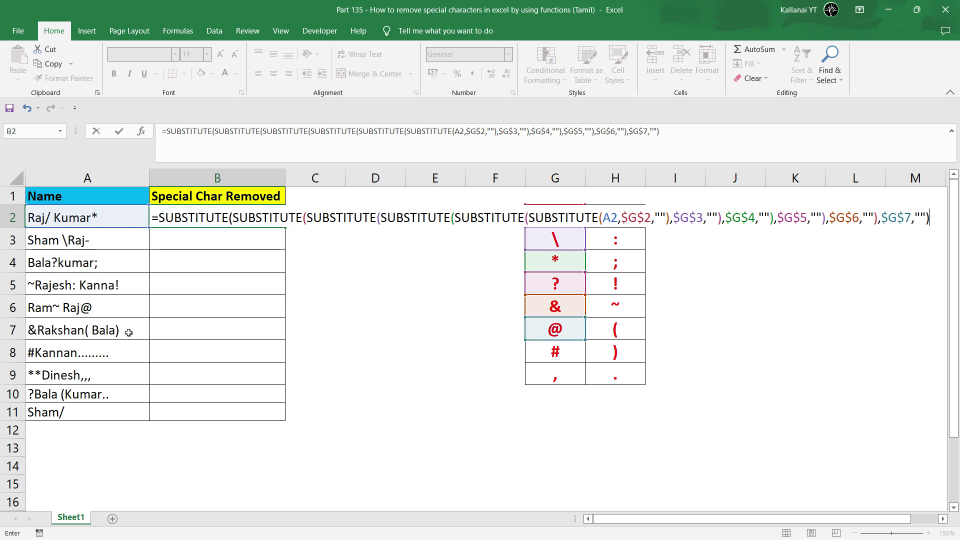
Step: Add an outer SUBSTITUTE to B2 removing the # character in $G$8
click(159, 218)
text(su)
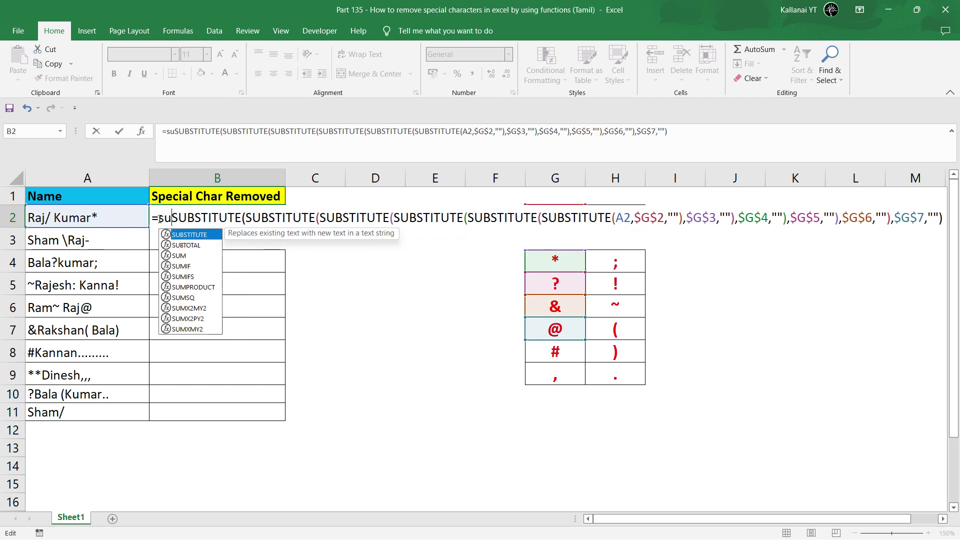
text(bs)
key(Tab)
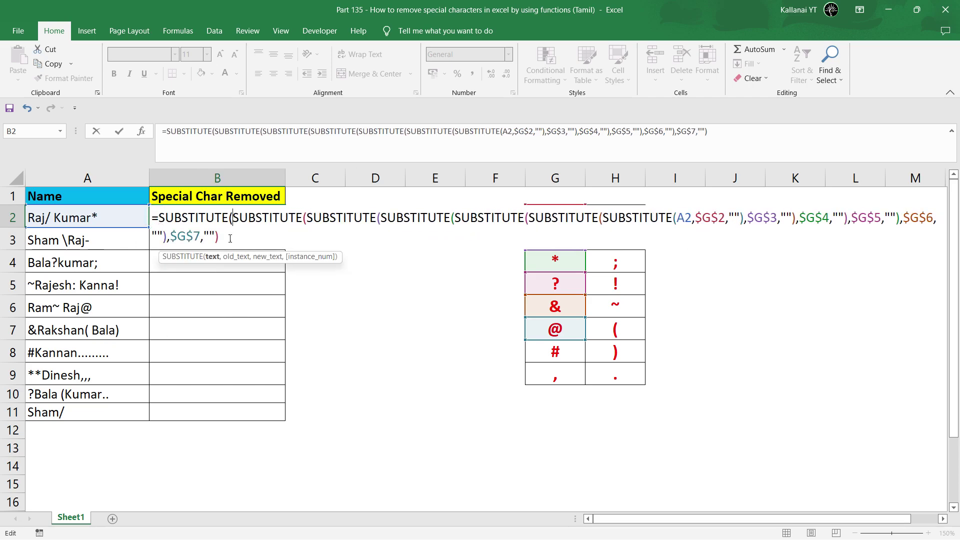
click(230, 239)
text(,)
click(529, 354)
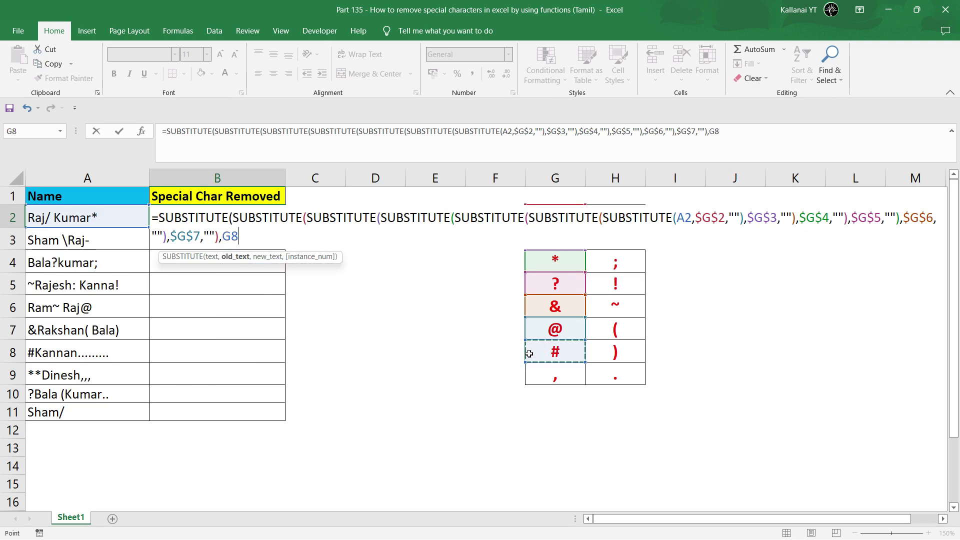
key(F4)
text(,""))
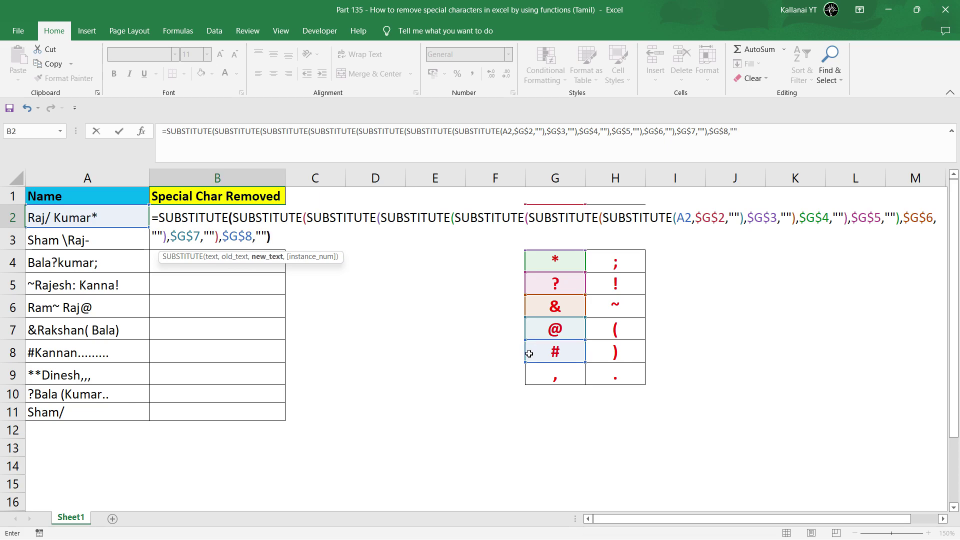
Step: Add an outer SUBSTITUTE to B2 removing the comma in $G$9
click(159, 218)
text(subs)
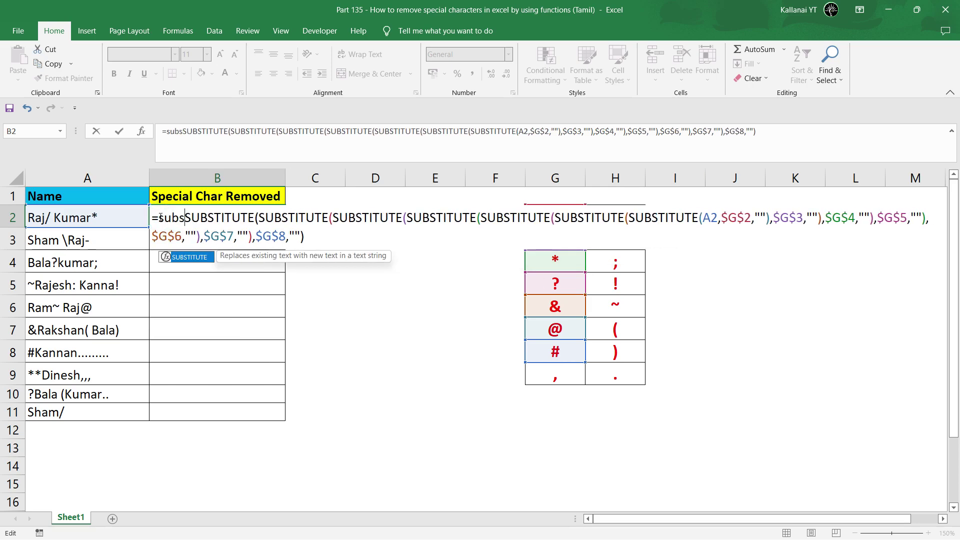
key(BackSpace)
key(BackSpace)
key(Tab)
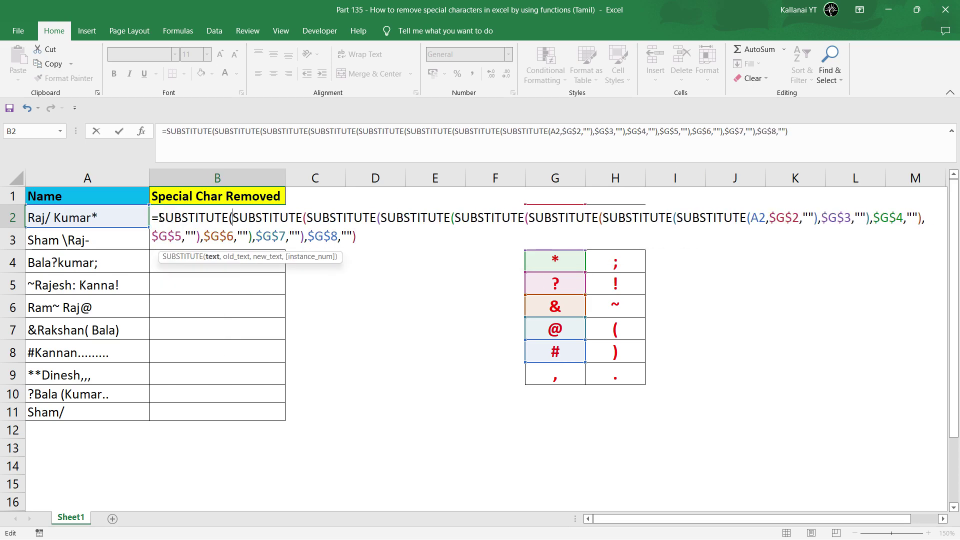
click(366, 240)
text(,)
click(560, 376)
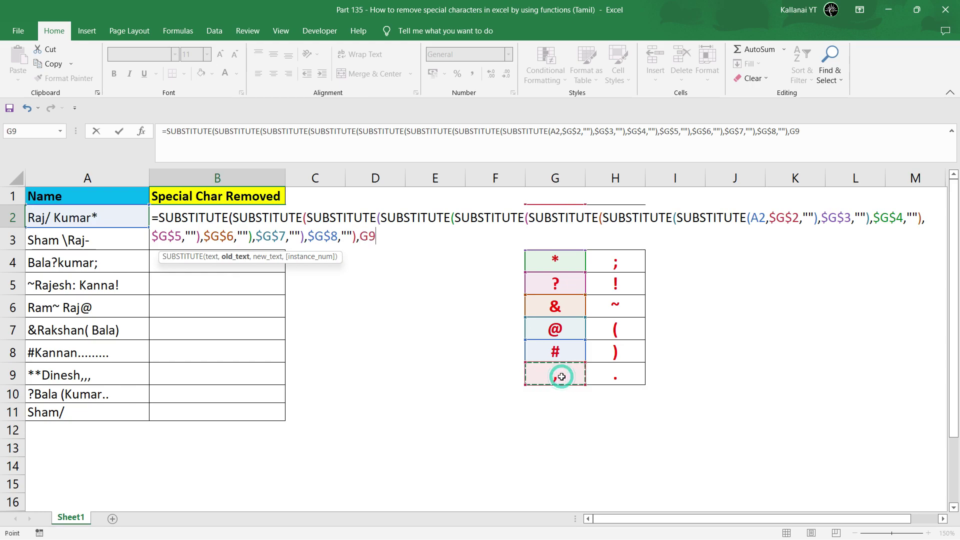
key(F4)
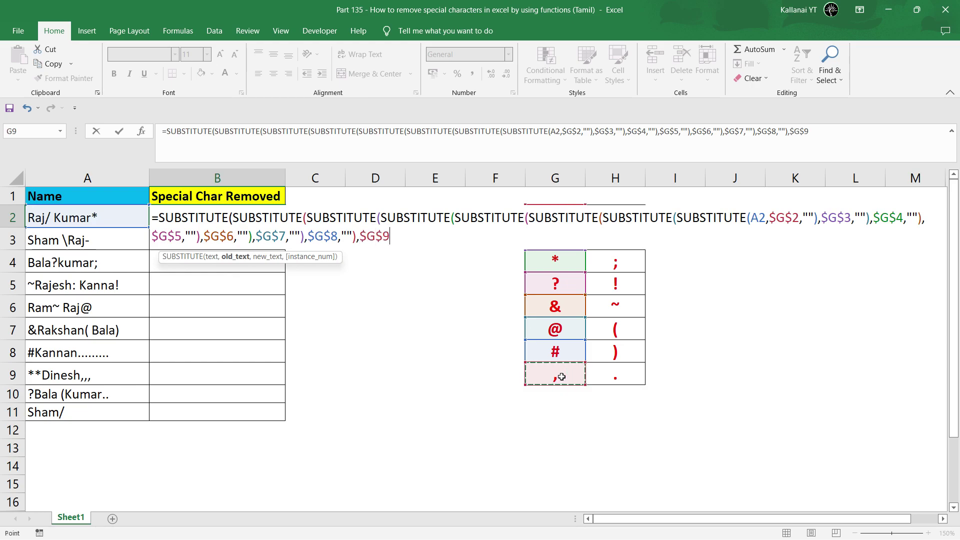
text(,"")
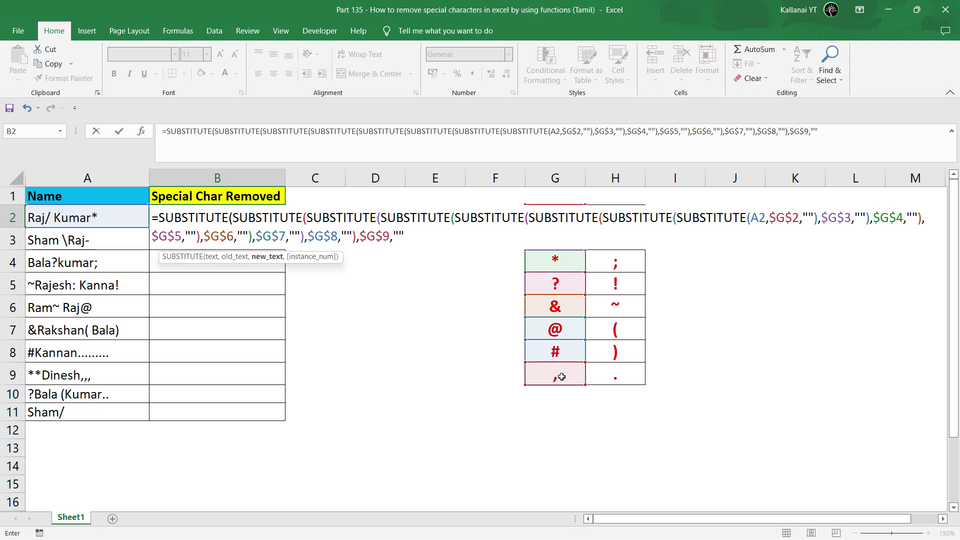
text())
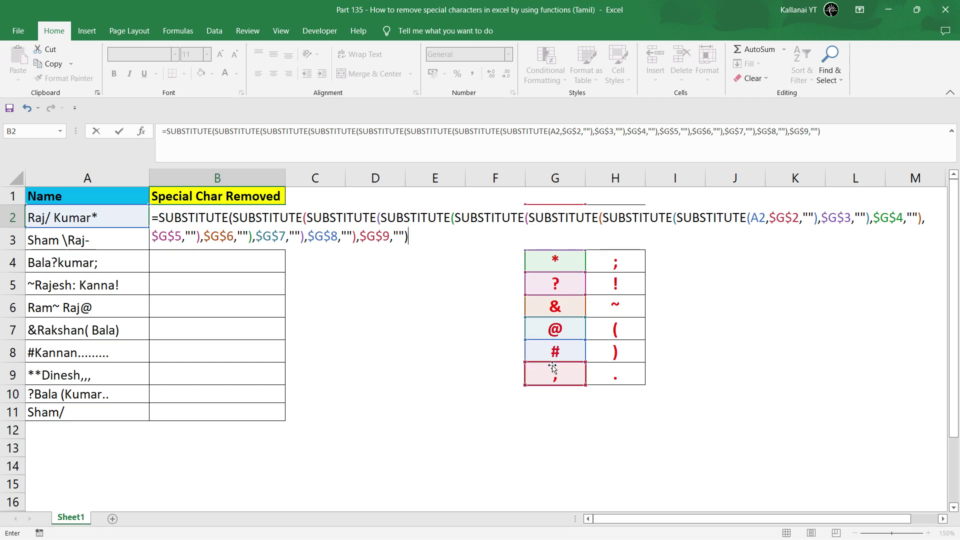
click(155, 218)
Step: Wrap the B2 formula in a SUBSTITUTE that removes $H$2, replacing it with ""
text(Sub)
key(Tab)
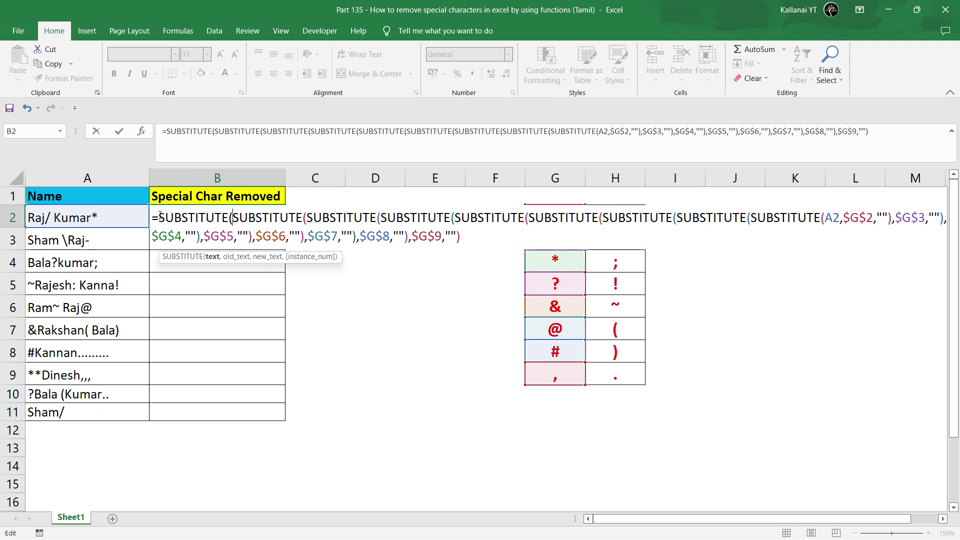
click(470, 240)
text(,)
click(608, 193)
key(Down)
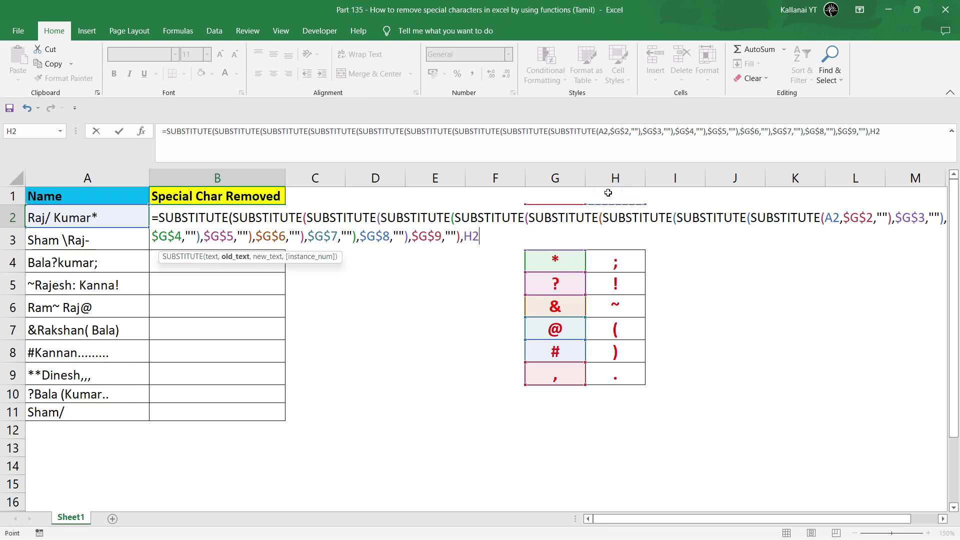
key(F4)
text($H$2,)
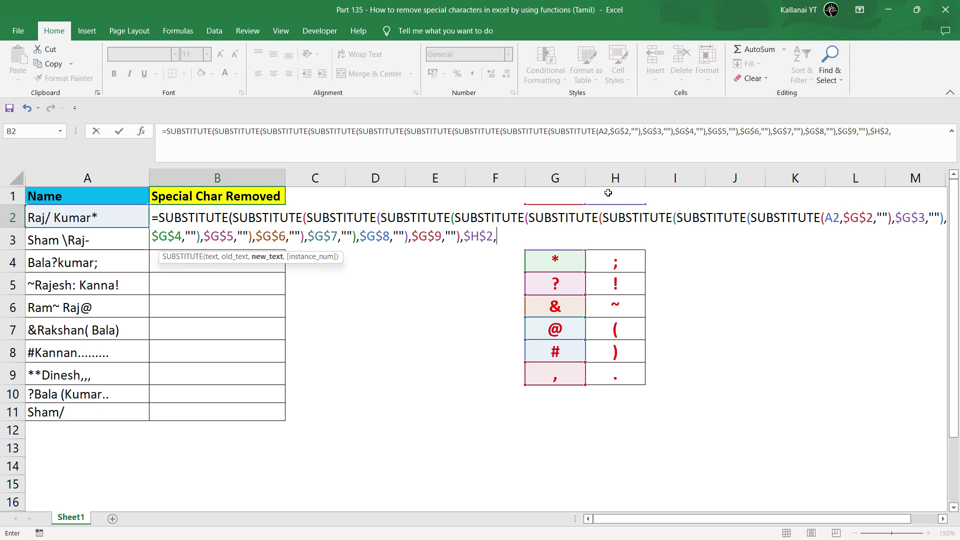
text(""))
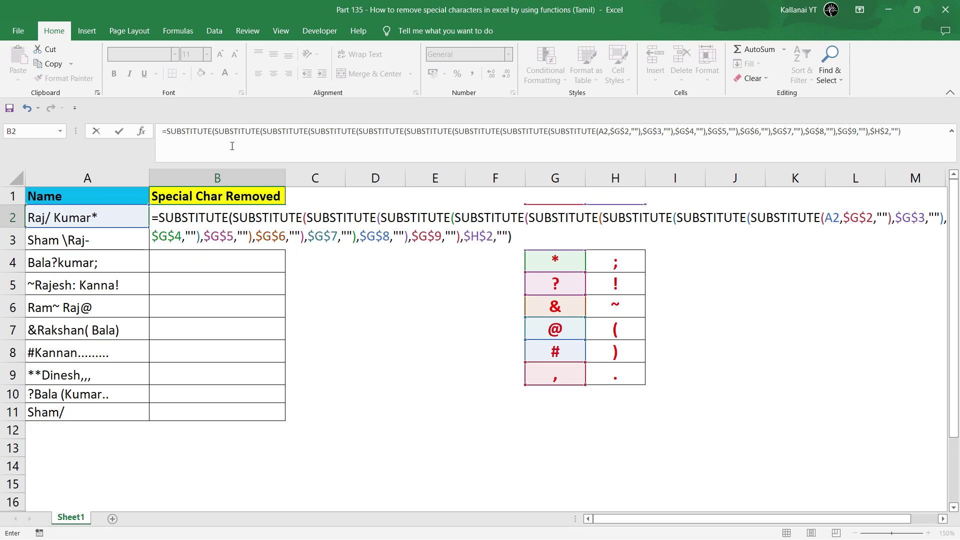
Step: Add a SUBSTITUTE layer removing the symbol in $H$3
click(156, 217)
text(subSUBSTITUTE()
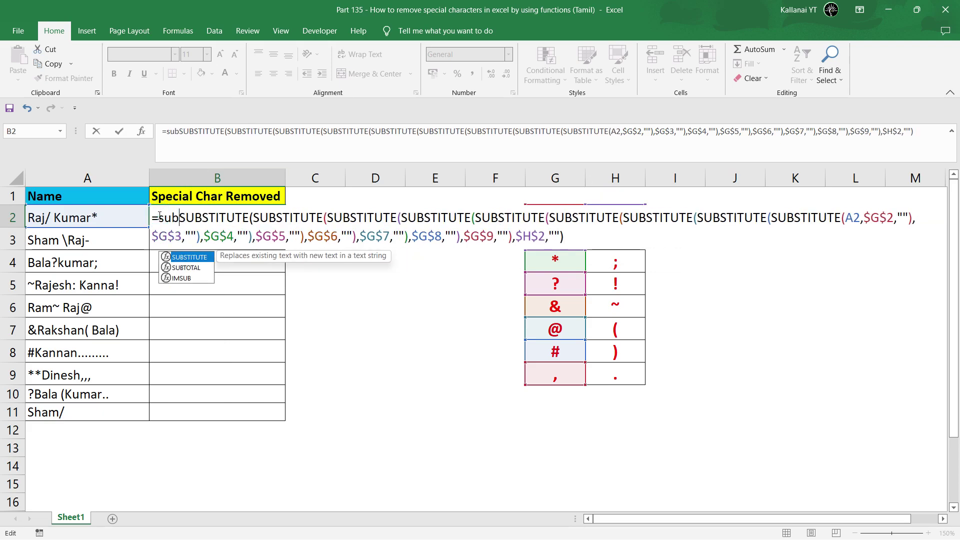
key(Tab)
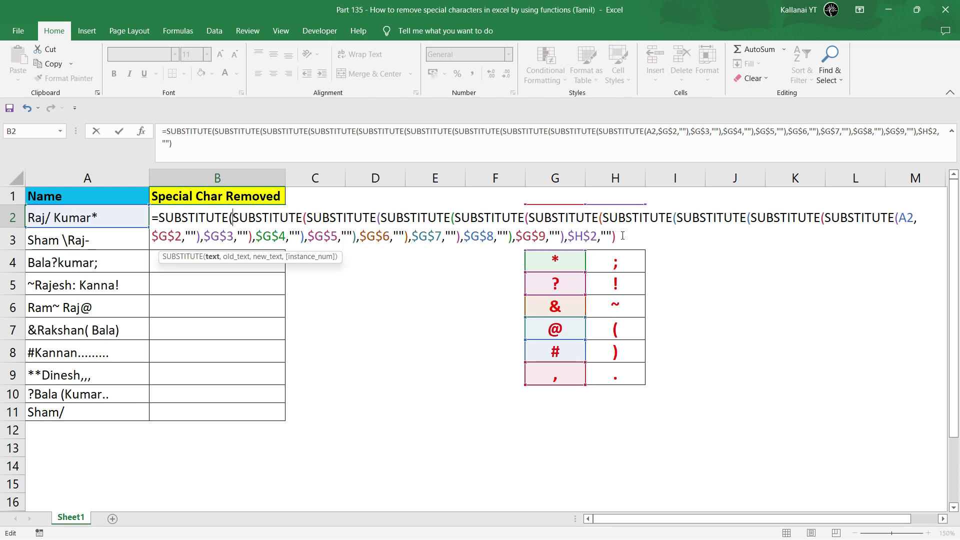
click(623, 236)
text(,)
click(660, 260)
key(Left)
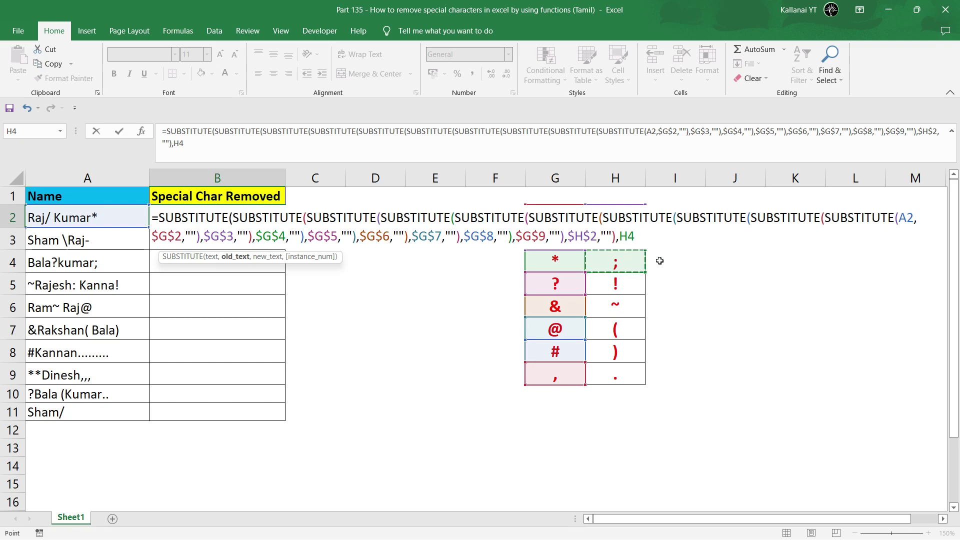
key(Up)
key(F4)
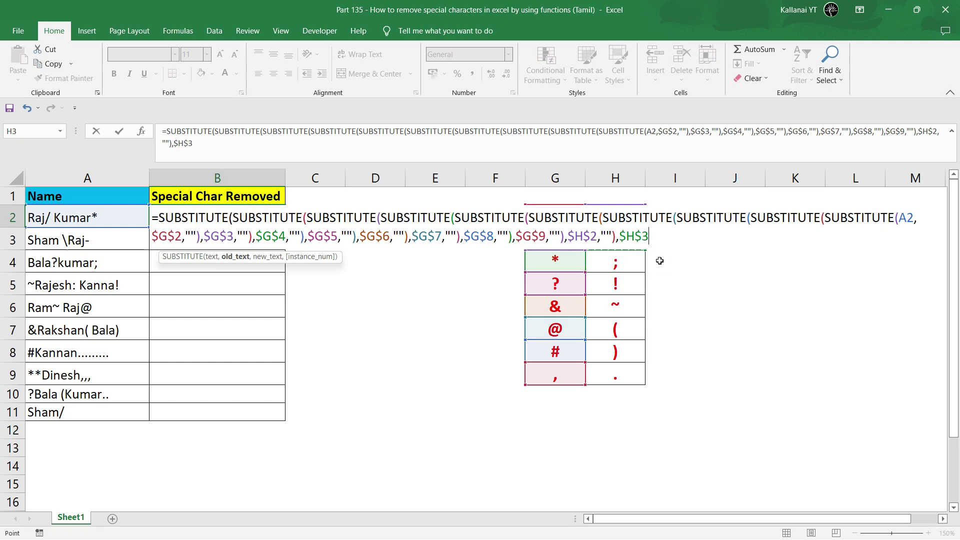
text(,"")))
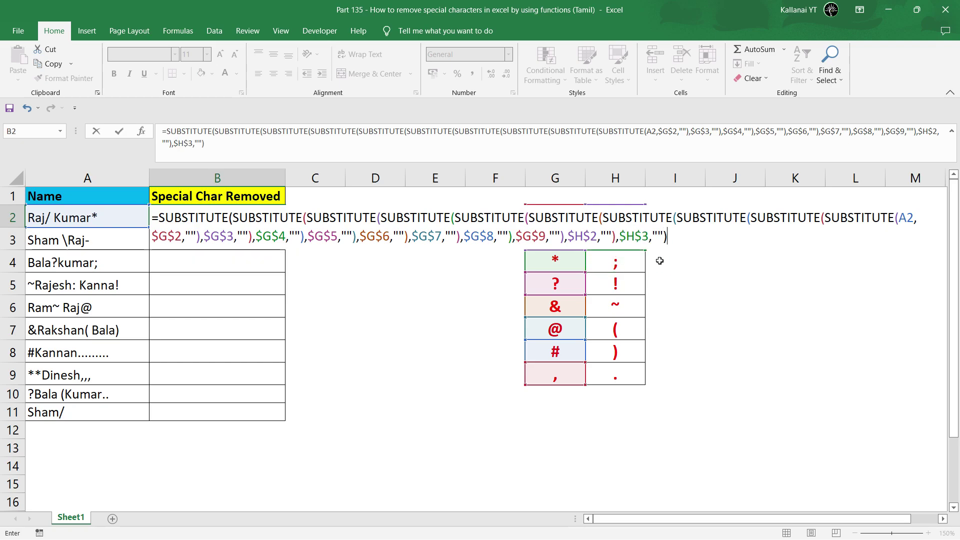
Step: Add a SUBSTITUTE layer removing the ; in $H$4
click(158, 219)
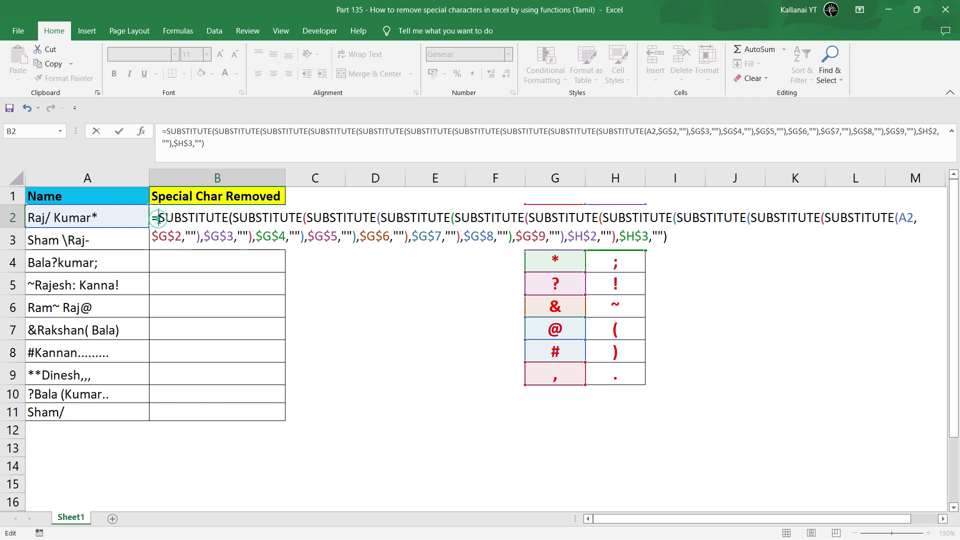
text(sub)
key(Tab)
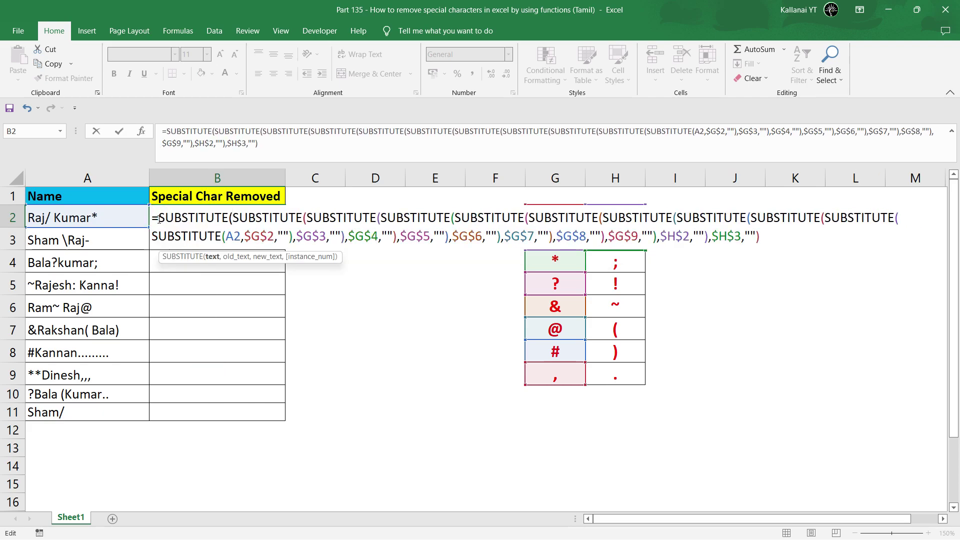
click(768, 237)
text(,)
click(623, 258)
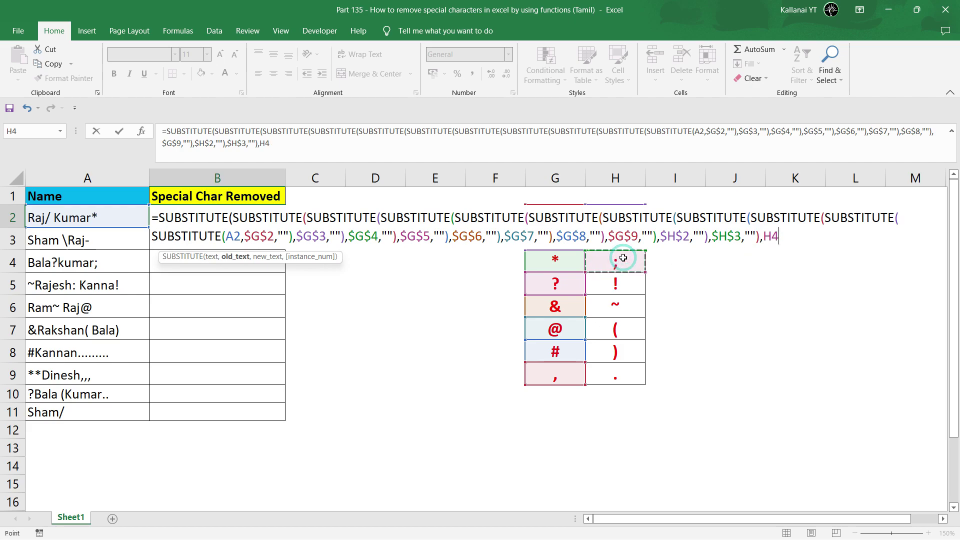
key(F4)
text($H$4,)
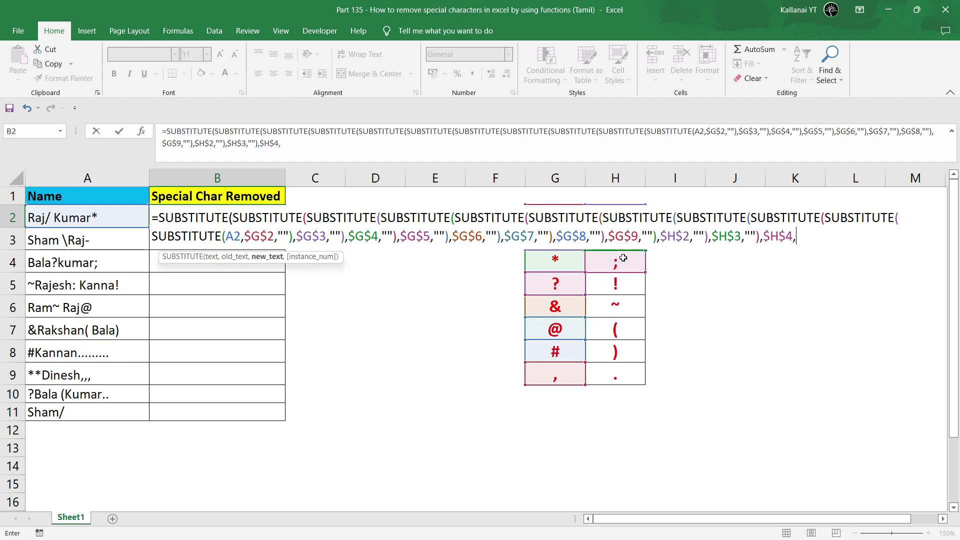
text(""))
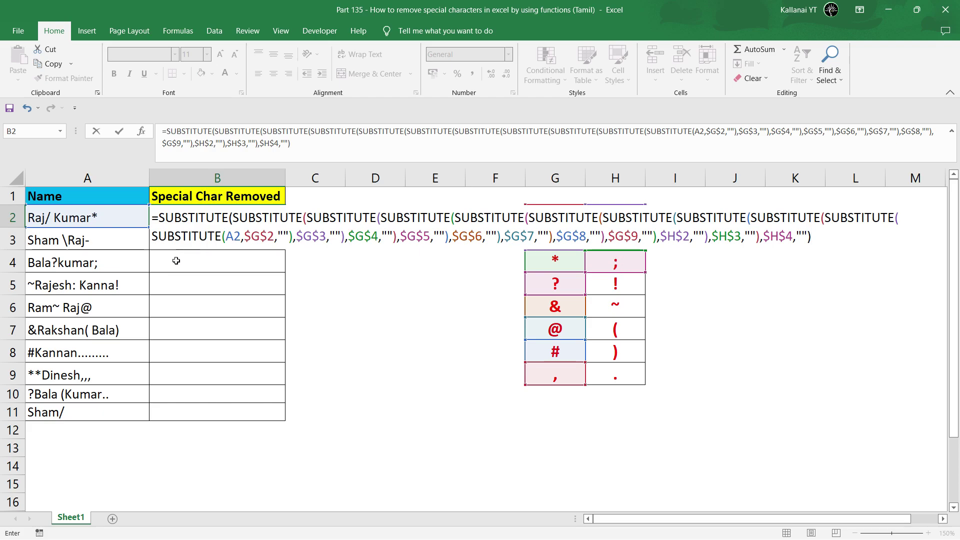
Step: Add a SUBSTITUTE layer removing the ! in H5
click(160, 218)
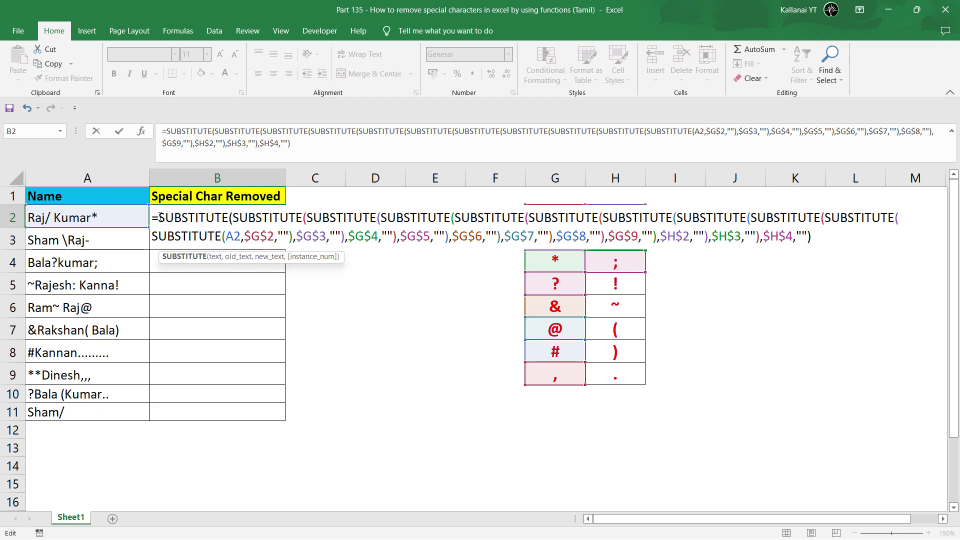
text(sub)
key(Tab)
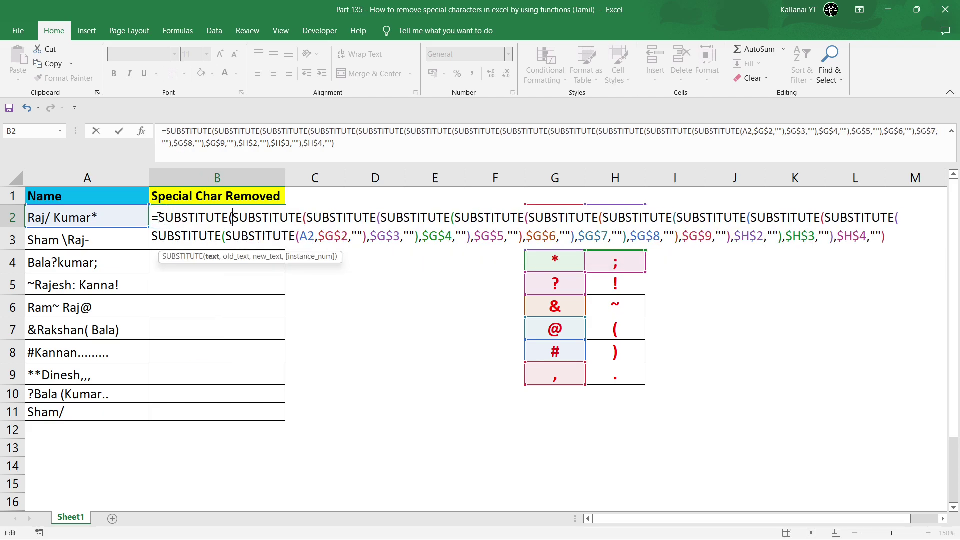
click(889, 236)
text(,)
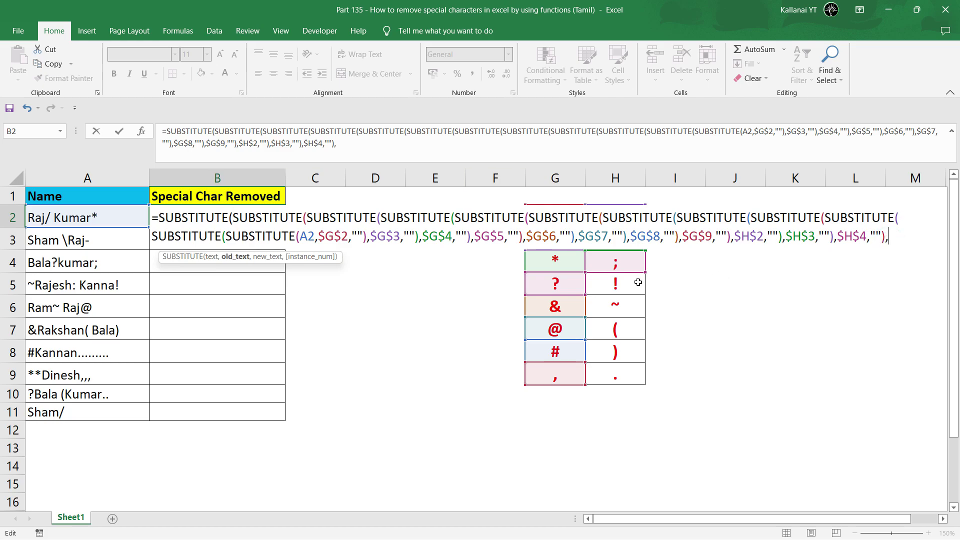
click(639, 282)
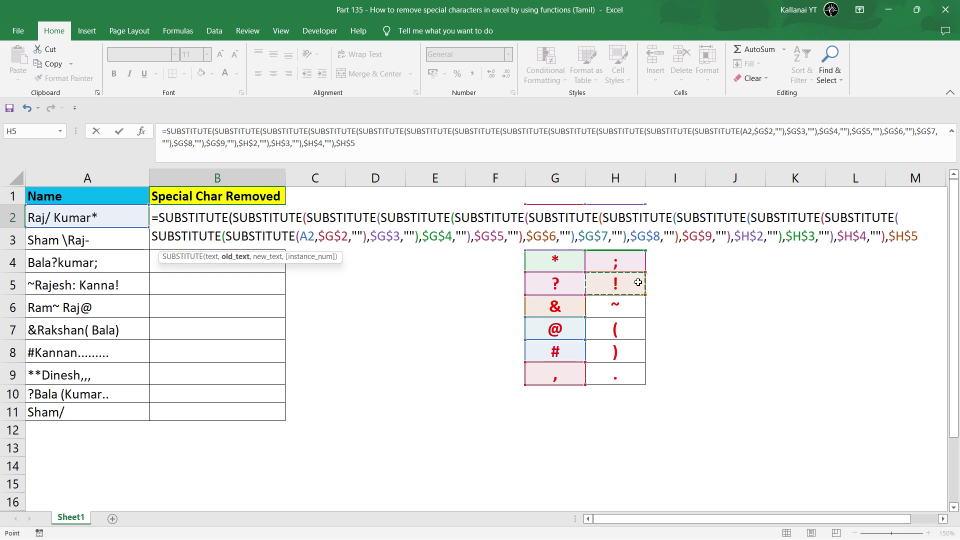
text(,"")
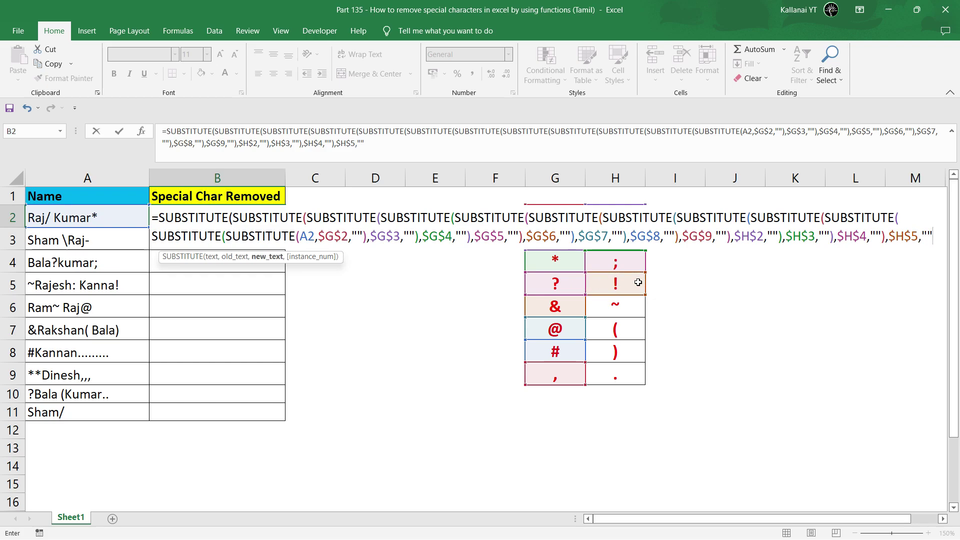
text())
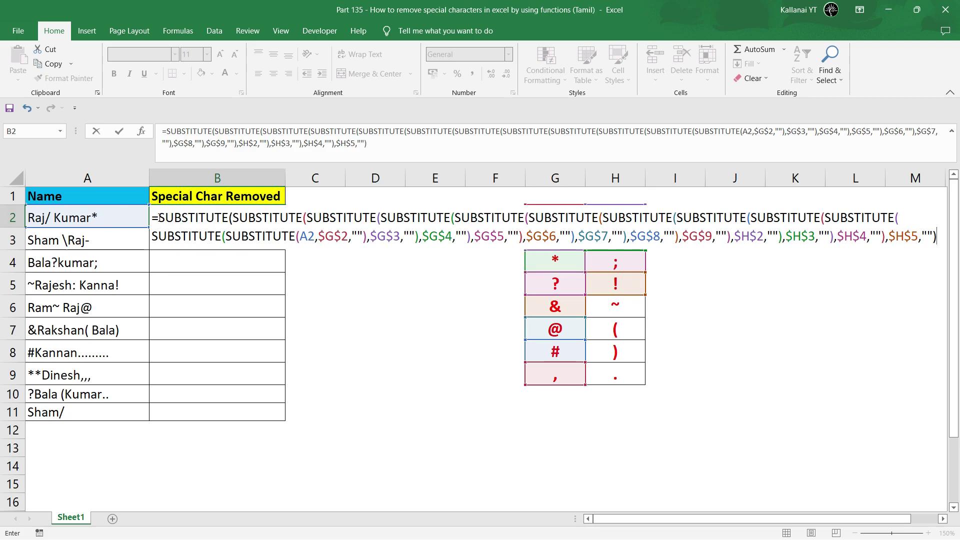
Step: Add a SUBSTITUTE layer removing the ~ in $H$6
click(156, 218)
text(subs)
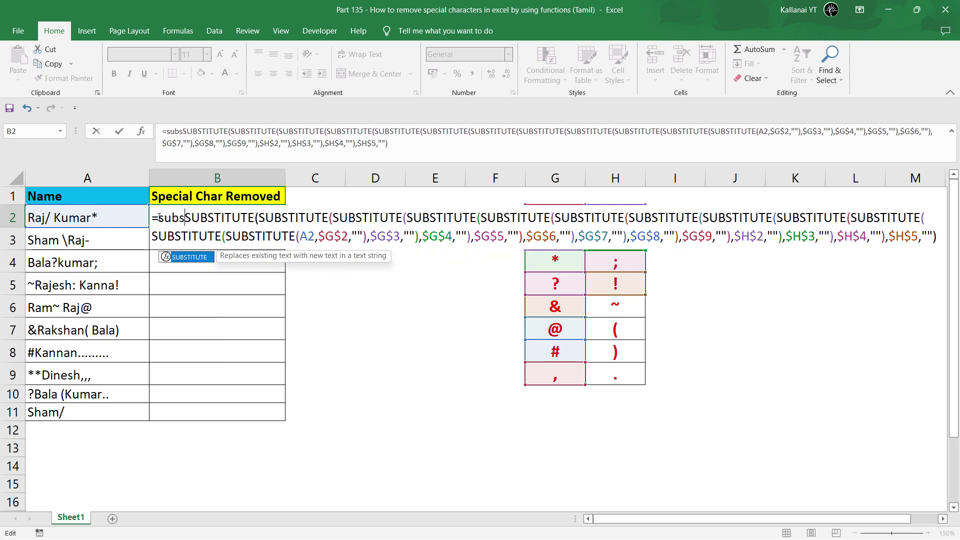
key(Tab)
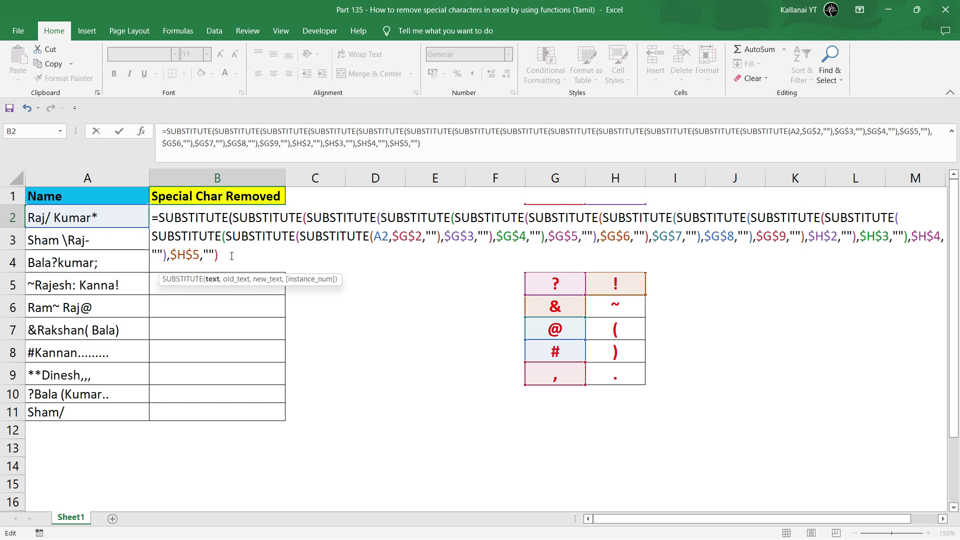
click(231, 256)
click(622, 310)
key(F4)
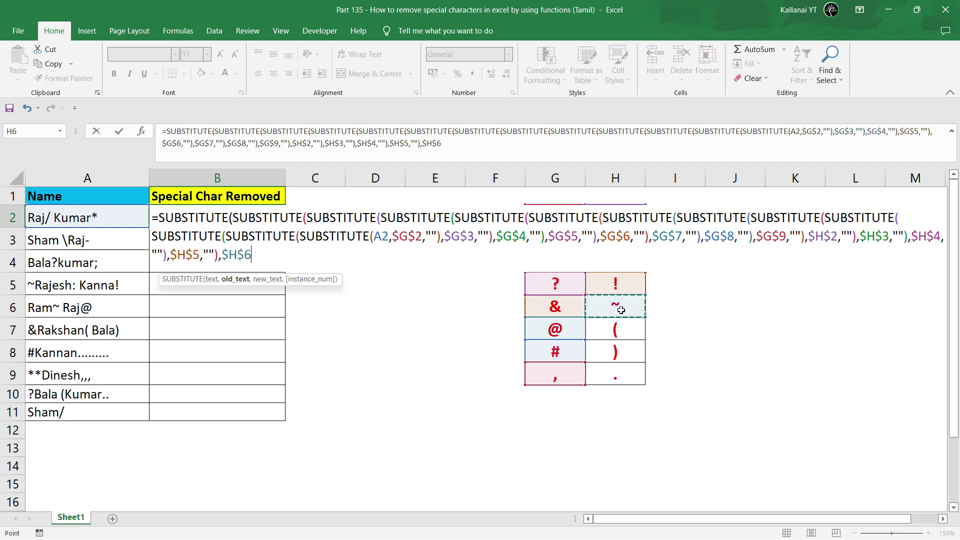
text(,)
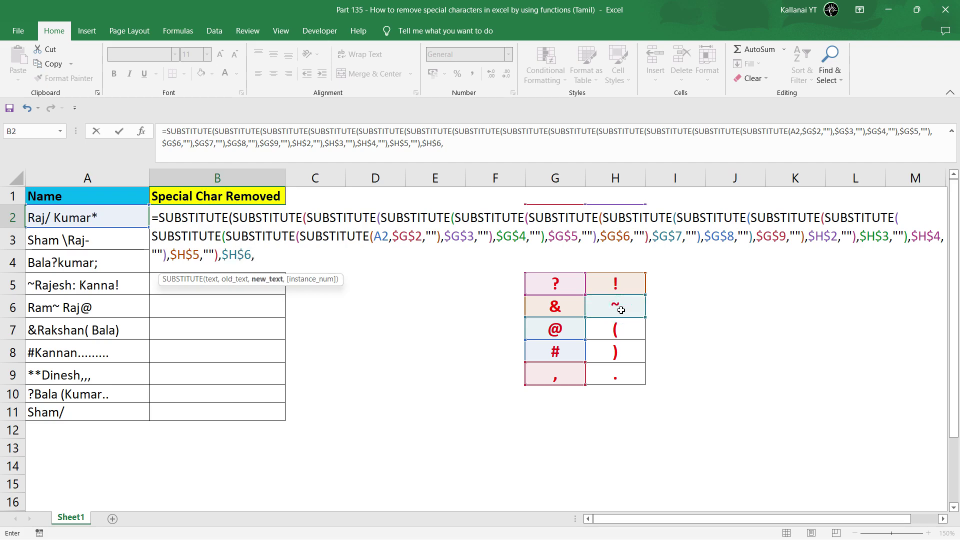
text(""))
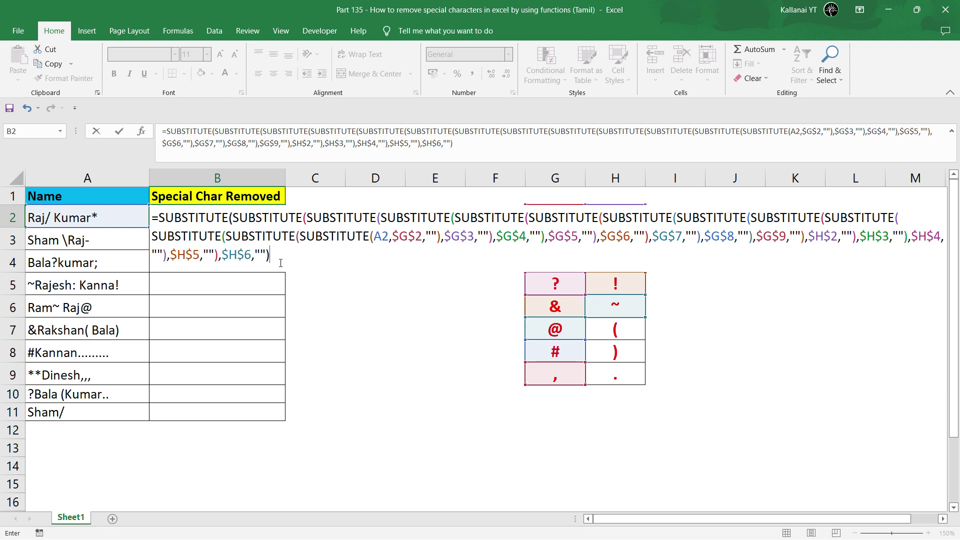
Step: Add a SUBSTITUTE layer removing the ( in $H$7
click(160, 219)
text(subs)
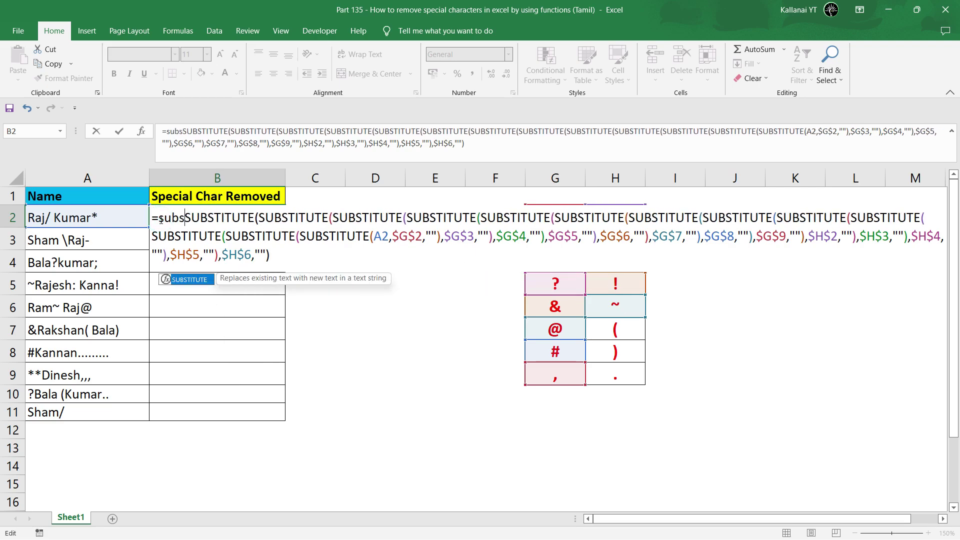
key(Tab)
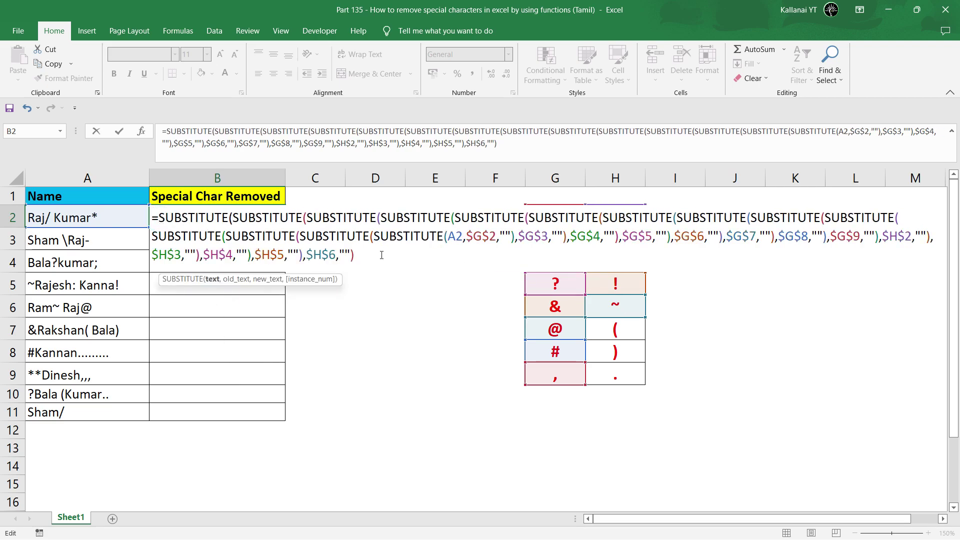
text(,)
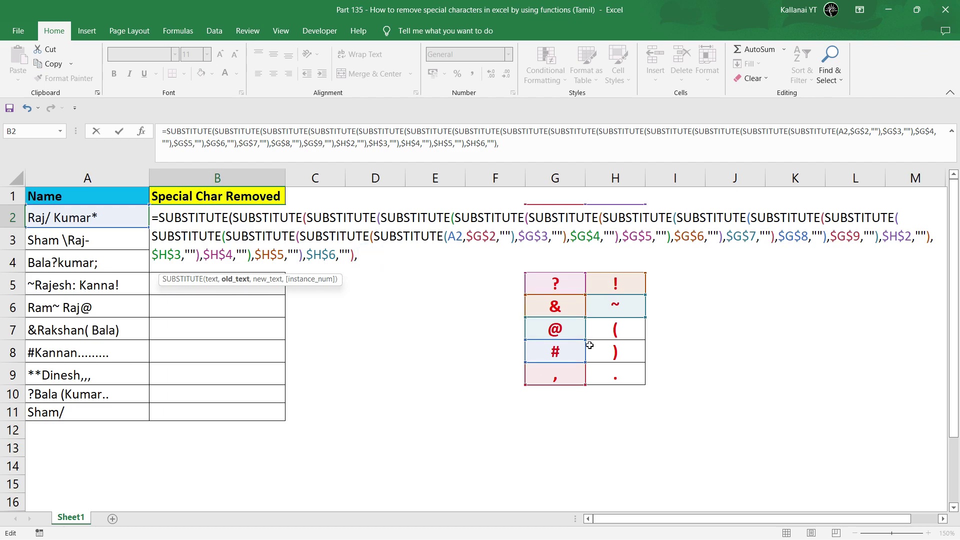
click(601, 339)
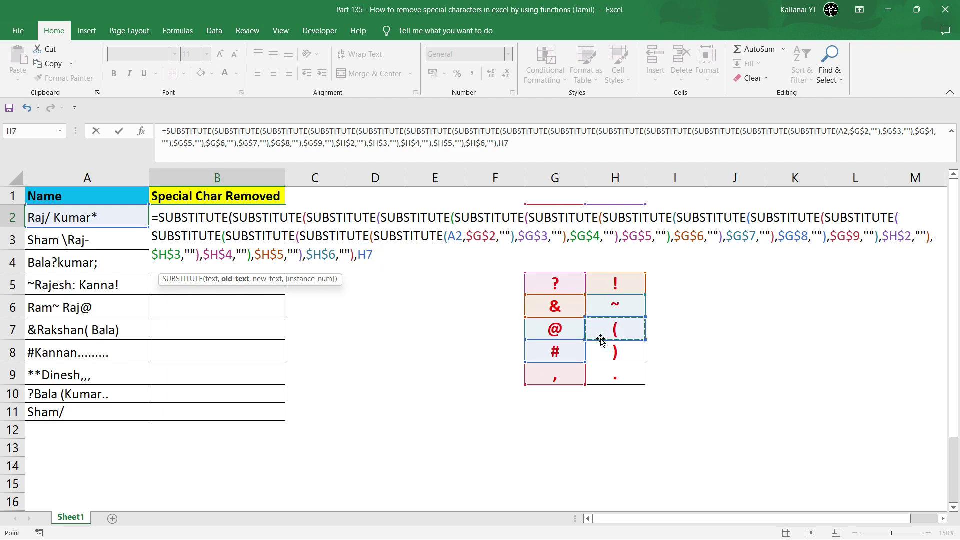
key(F4)
text($H$7,)
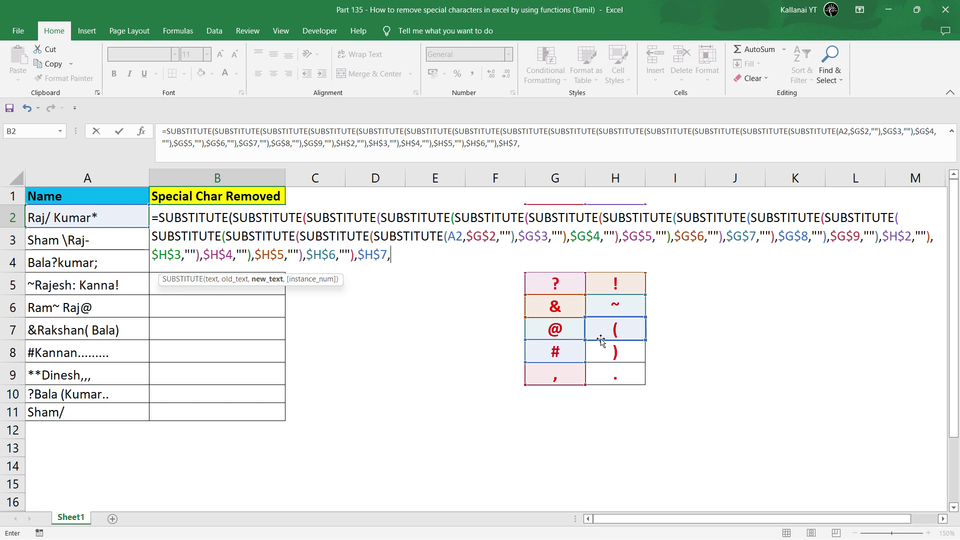
text(""),)
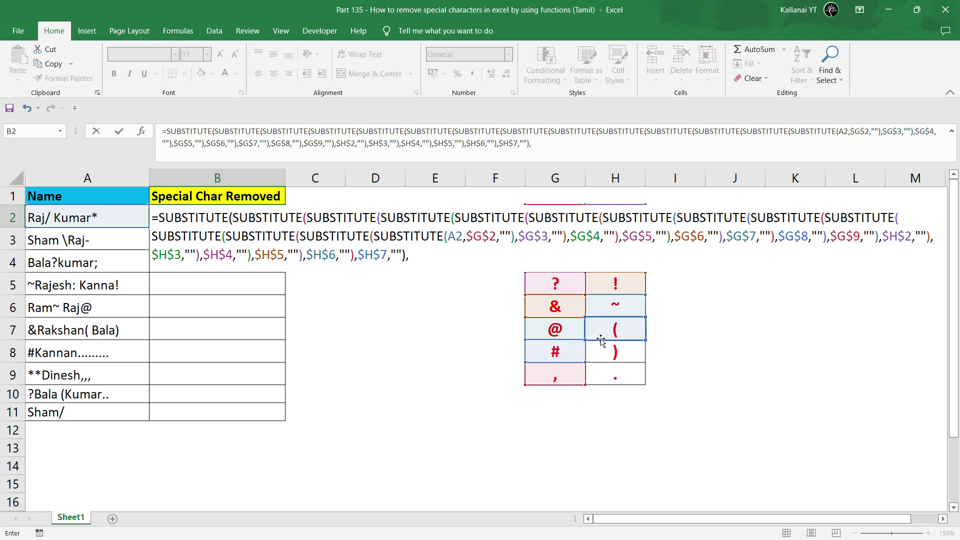
Step: Add a SUBSTITUTE layer removing the ) in $H$8
click(163, 216)
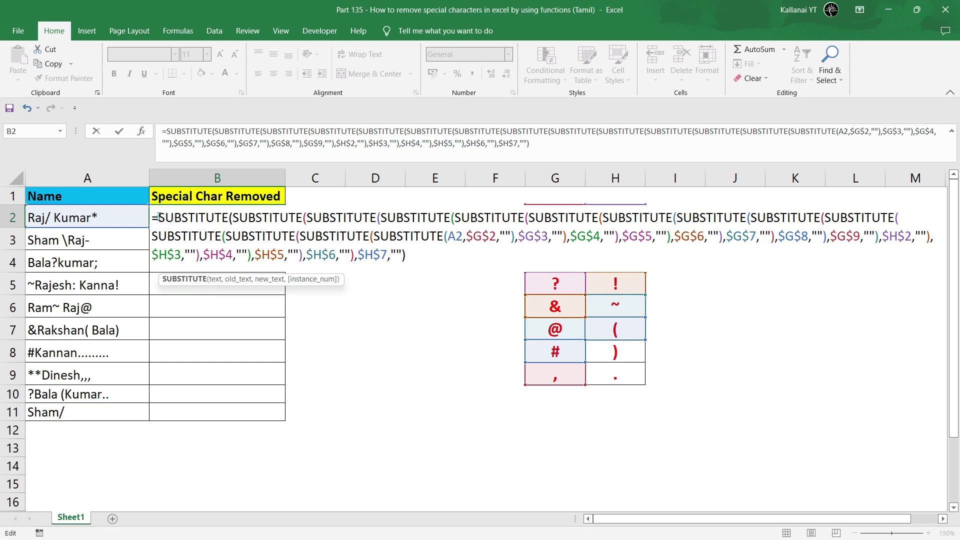
click(158, 216)
text(sub)
key(Tab)
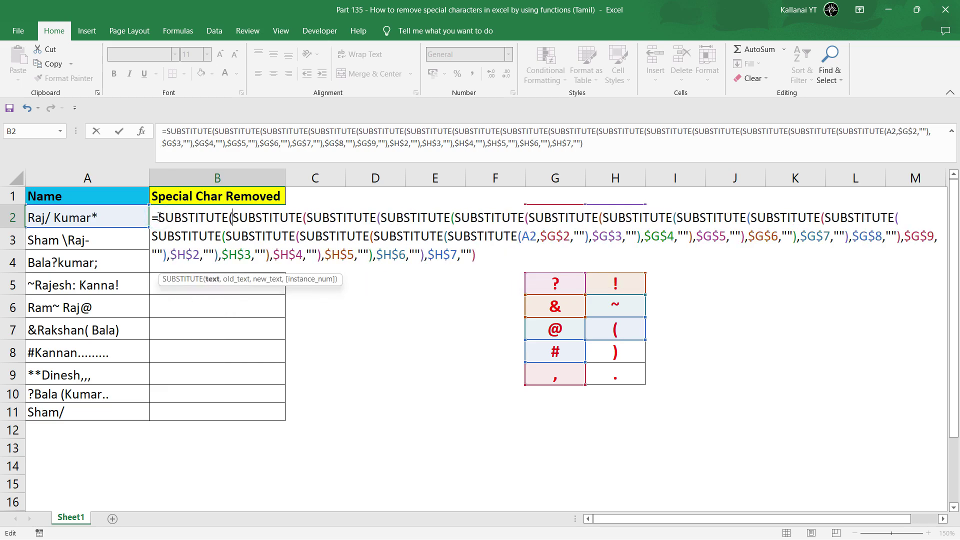
click(485, 252)
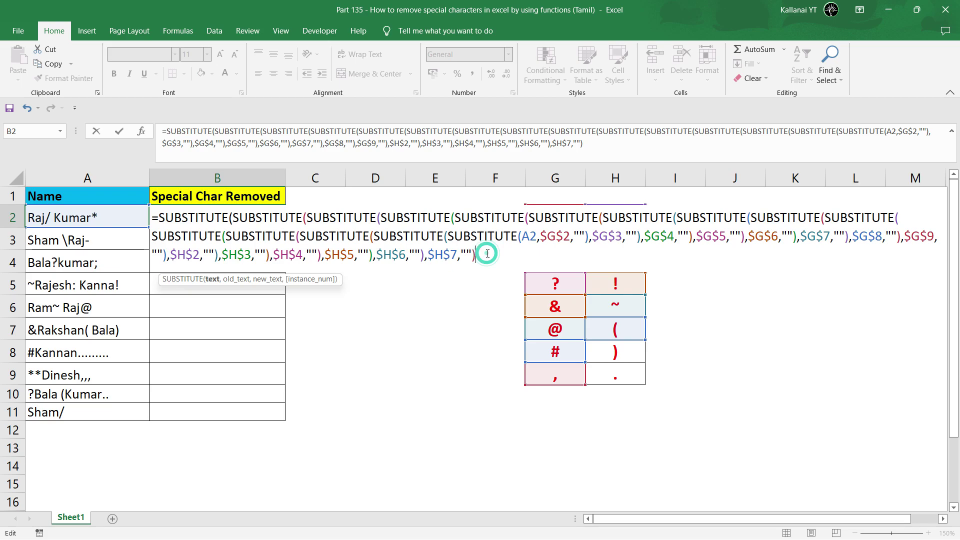
text(,)
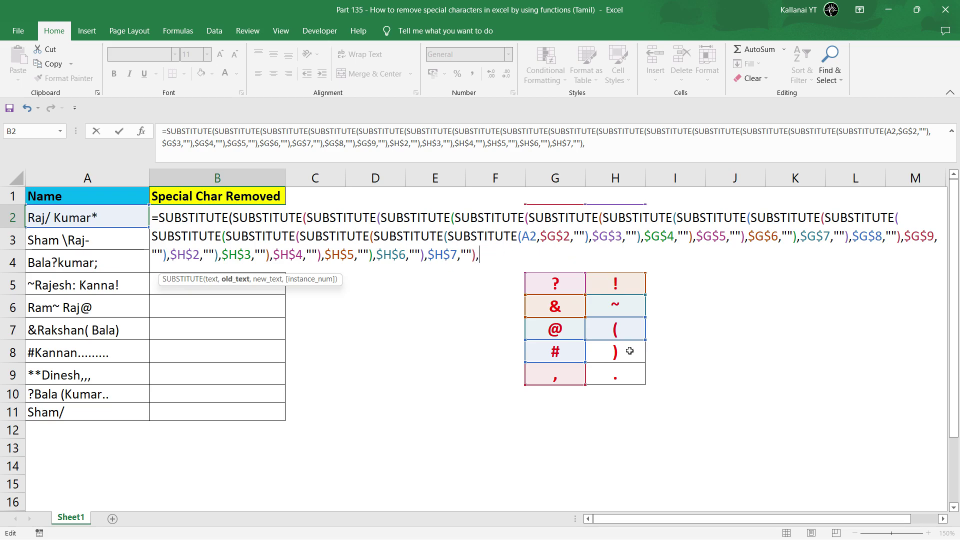
click(616, 353)
key(F4)
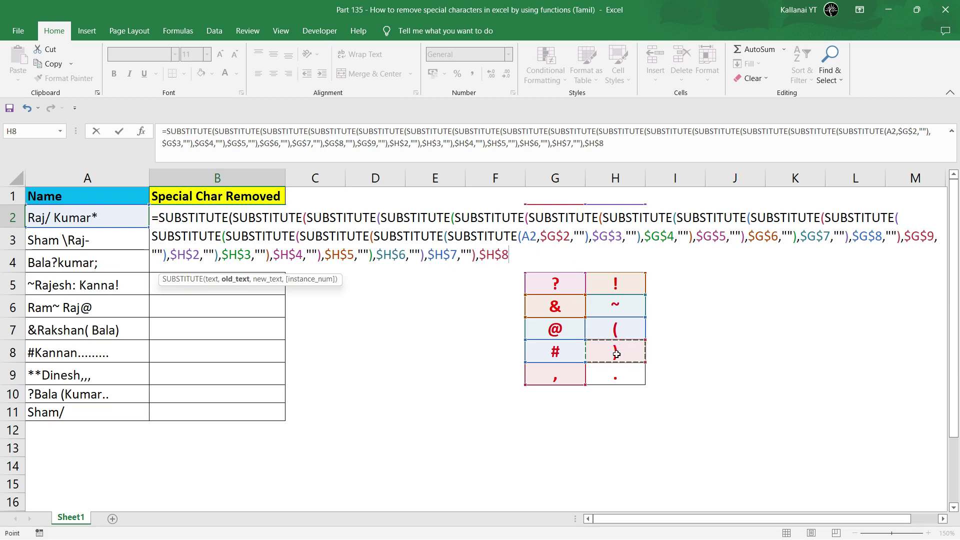
text(,""))
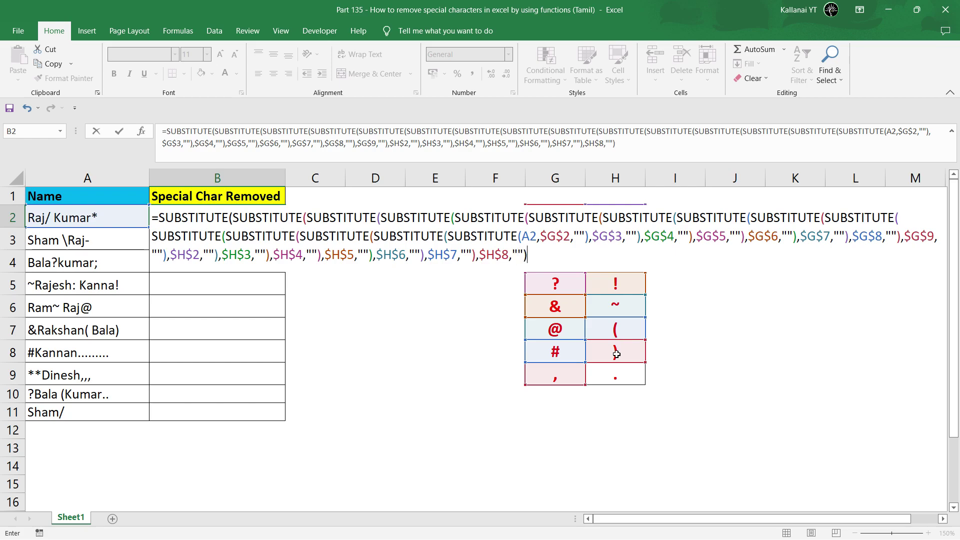
click(159, 218)
text(subs)
key(Tab)
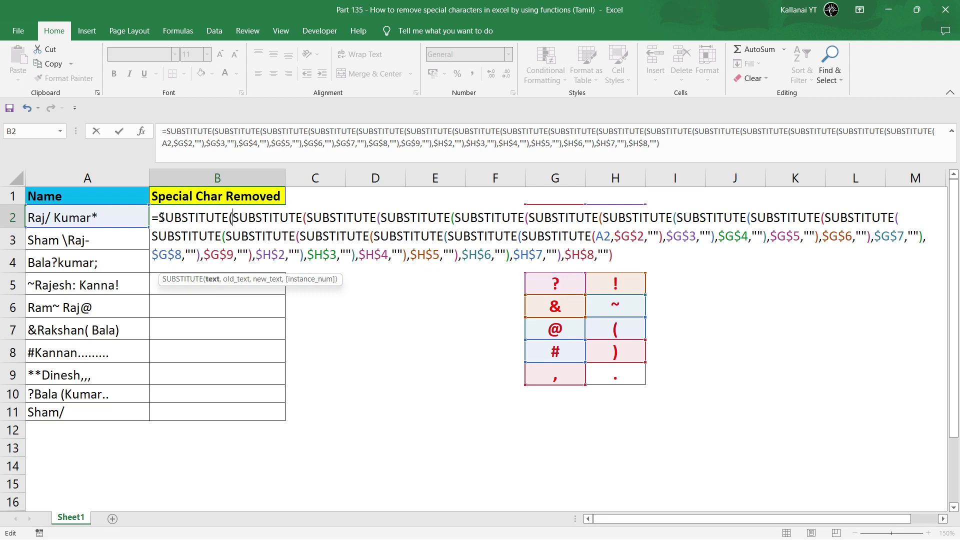
click(619, 255)
text(,)
click(611, 383)
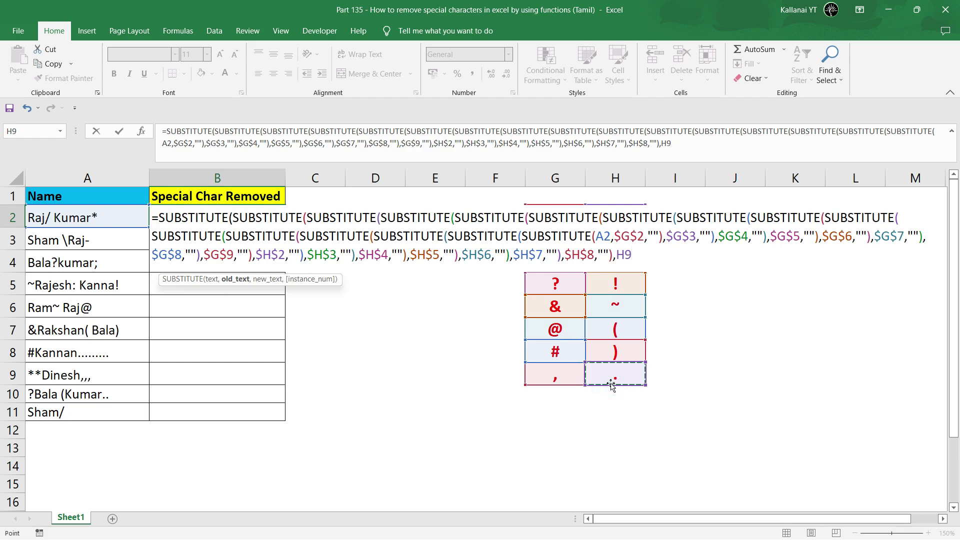
key(F4)
text($H$9,"")
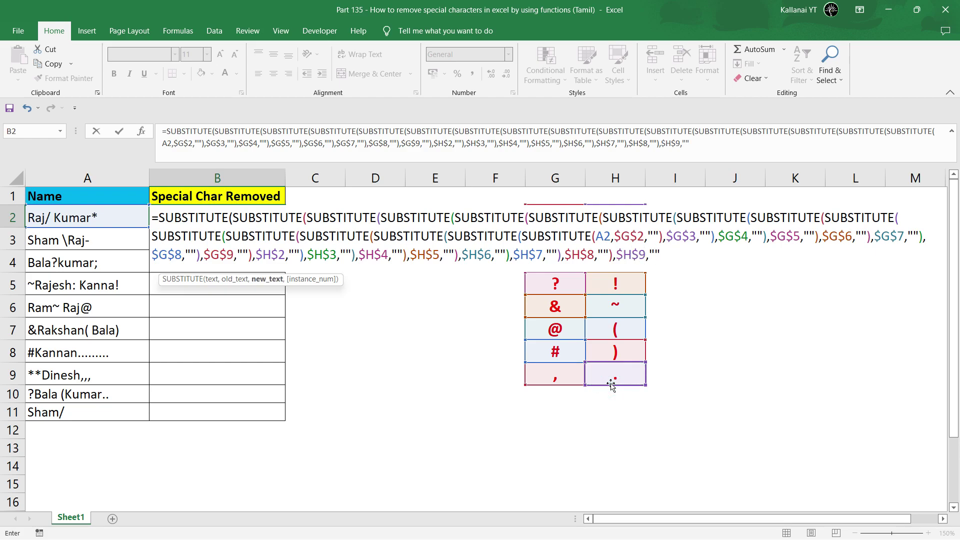
text())
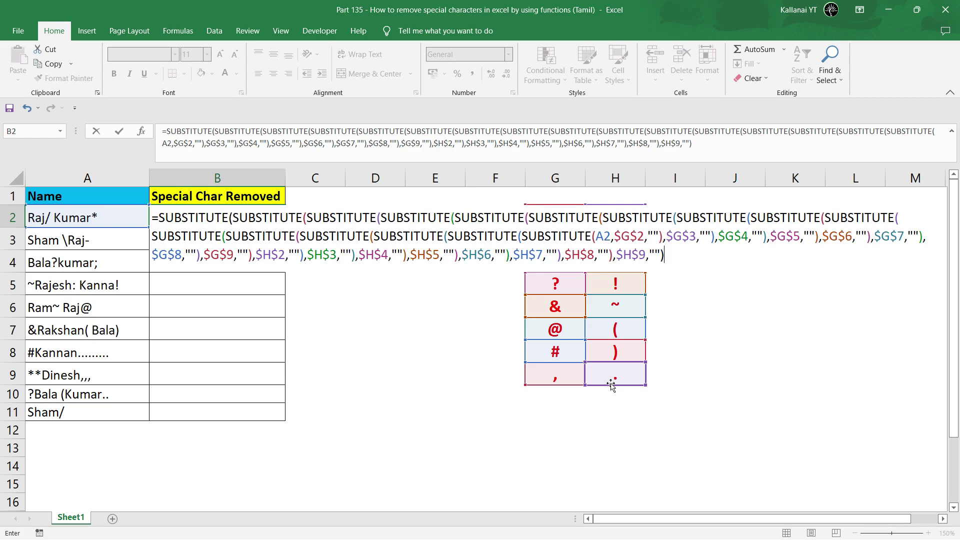
key(Return)
Step: Fill the B2 cleaning formula down through B11 with Ctrl+D
key(Left)
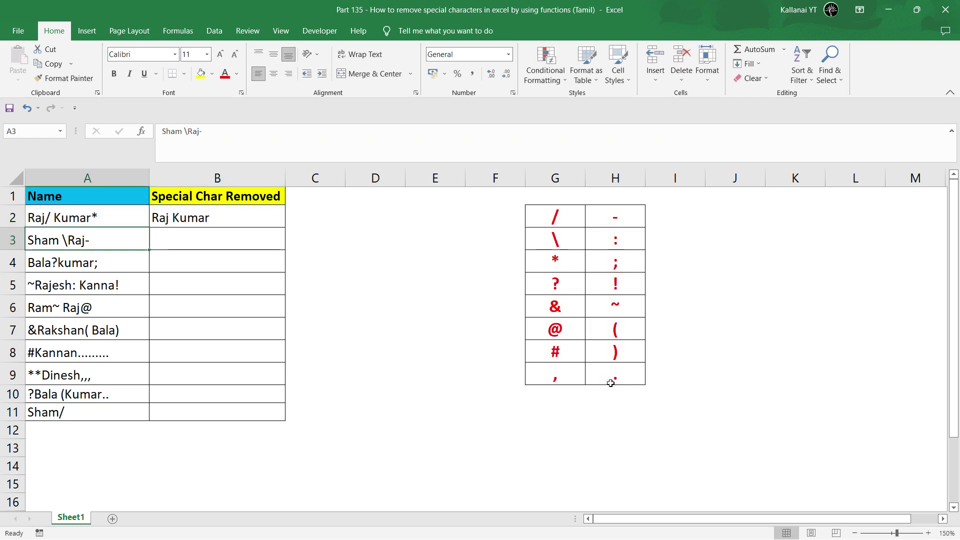
key(Right)
key(Up)
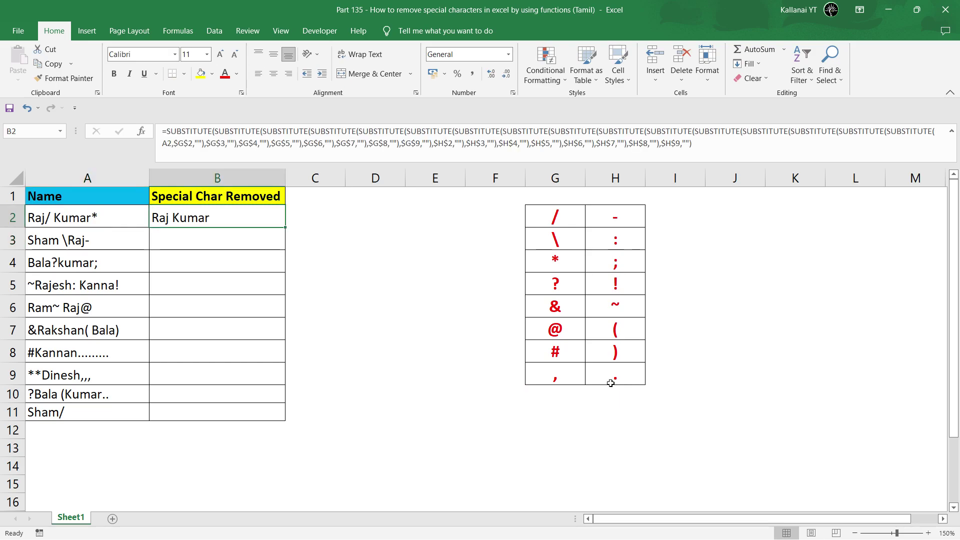
key(shift+Down)
key(shift+Down)
key(shift+Down)
key(shift+Down)
key(shift+Down)
key(shift+Down)
key(shift+Down)
key(shift+Down)
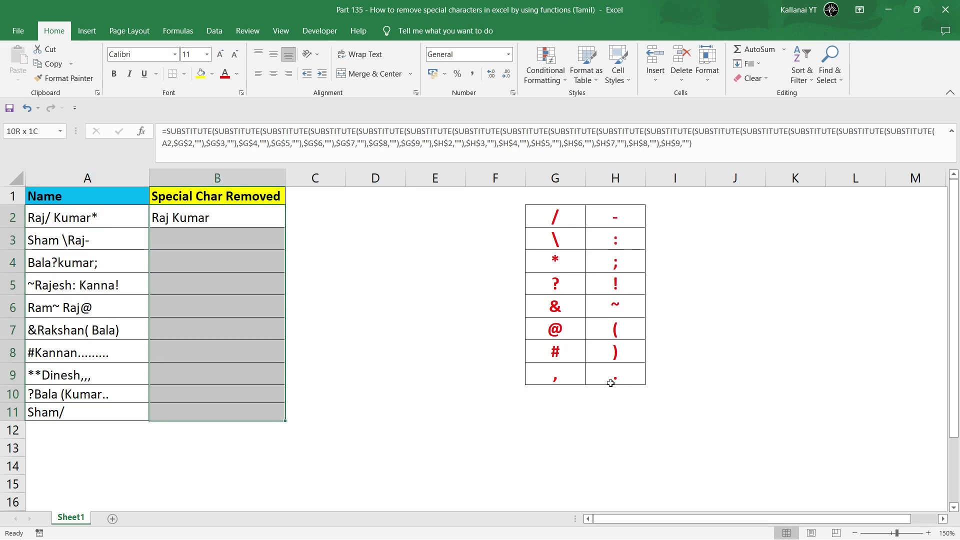
key(ctrl+d)
Step: Compare the original names in column A with the cleaned results in column B
key(Right)
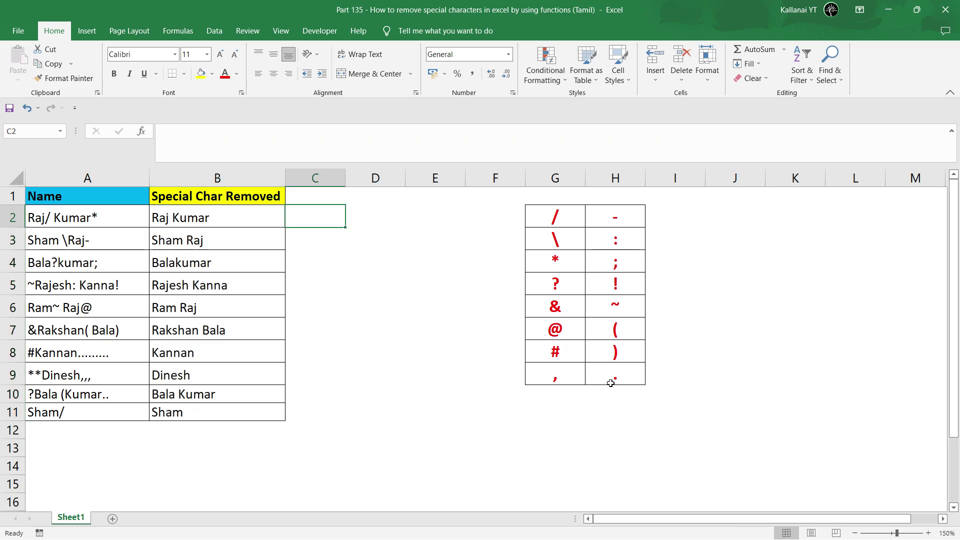
key(Left)
key(Left)
key(Right)
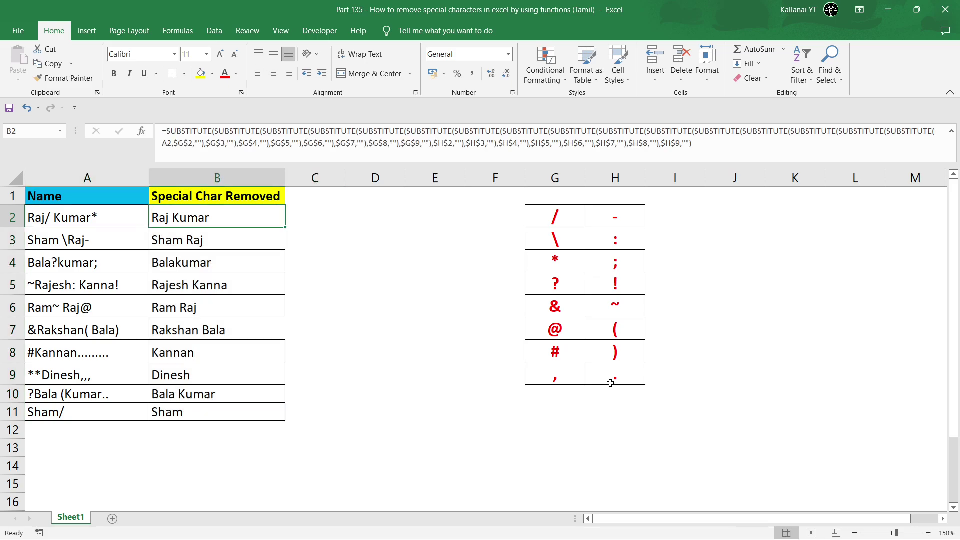
key(Down)
key(Down)
key(Left)
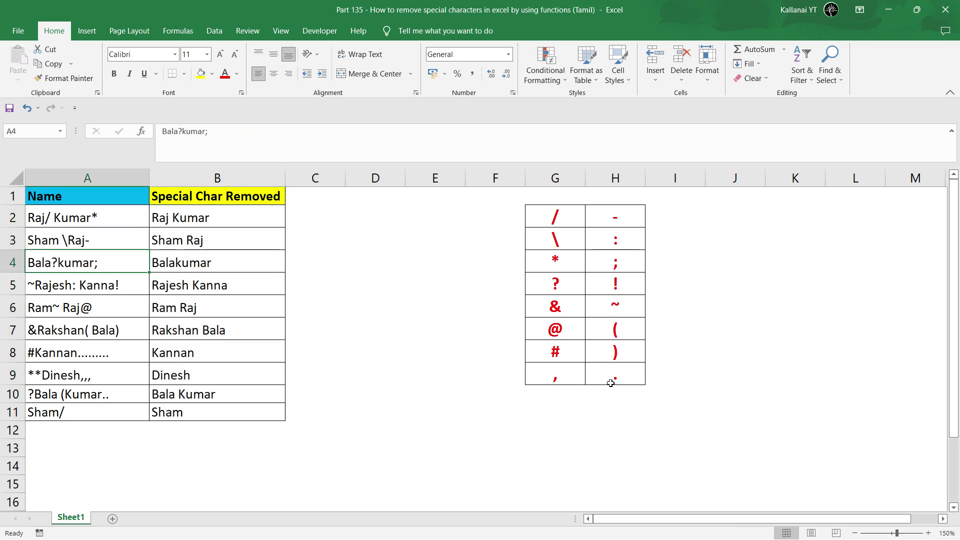
key(Up)
key(Down)
key(Down)
key(Down)
key(Down)
key(Up)
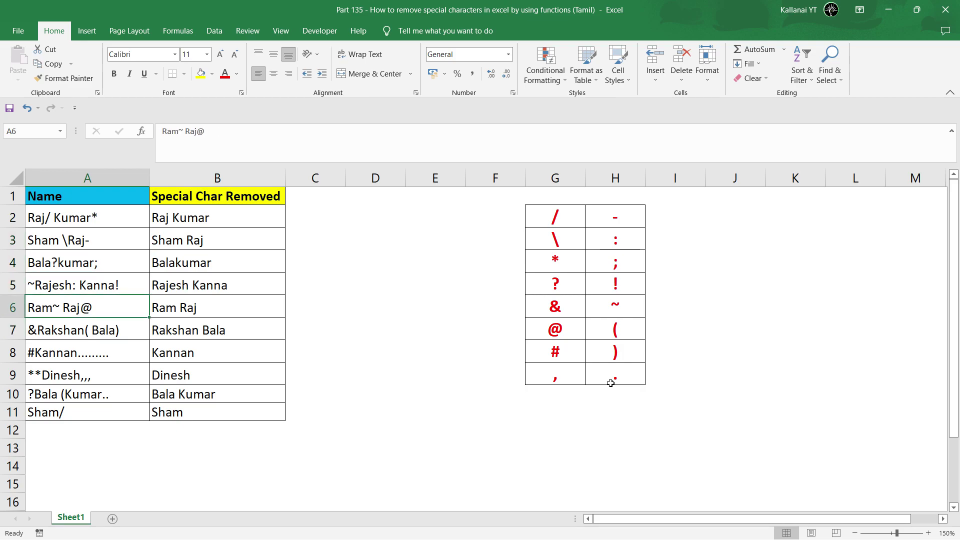
key(Up)
key(Right)
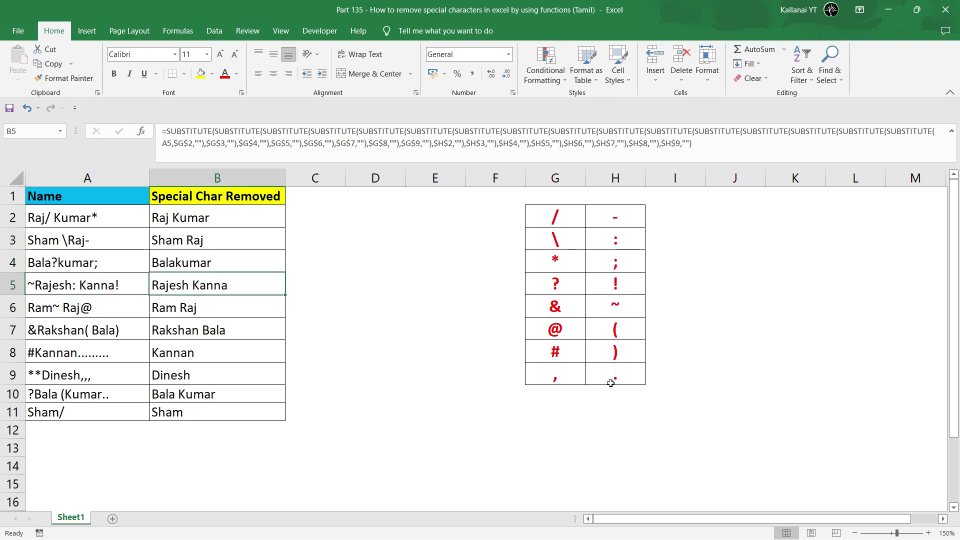
key(Up)
key(Up)
key(Up)
key(Down)
key(Down)
key(Down)
key(Down)
key(Down)
key(Down)
key(Down)
key(Down)
key(Down)
key(Down)
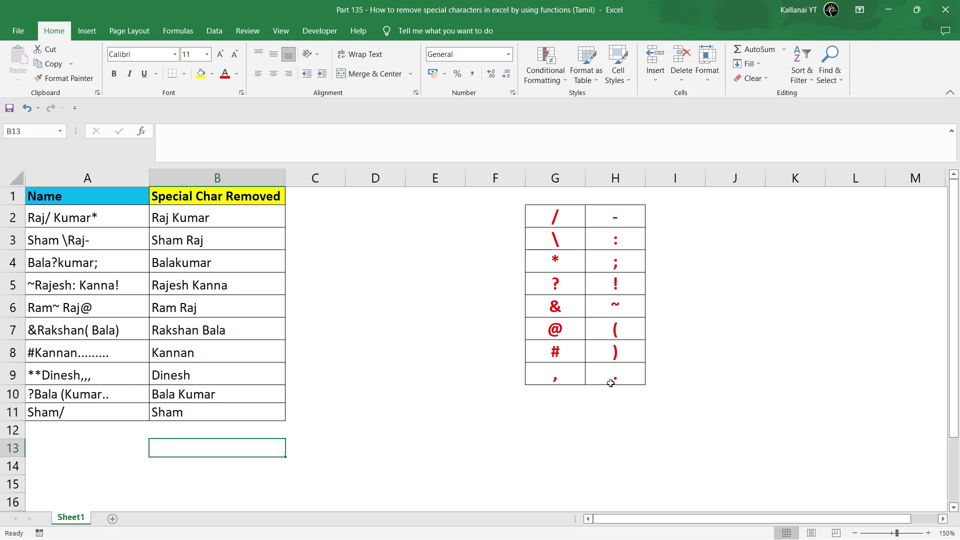
Step: Enter =FORMULATEXT(B2) in B13 and make it bold red
text(=form)
key(Tab)
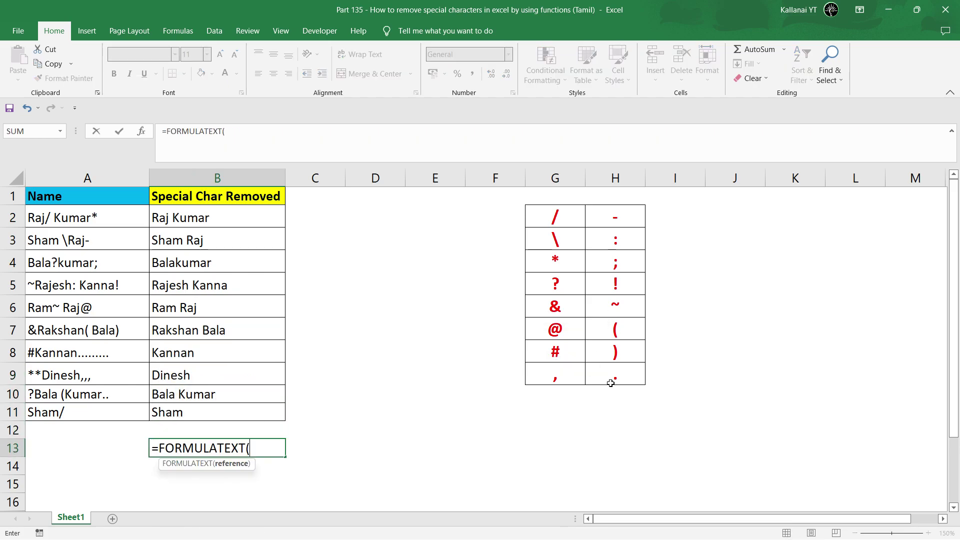
key(Up)
key(Up)
key(Up)
key(Up)
key(Up)
key(Up)
key(Up)
key(Up)
key(Up)
key(Return)
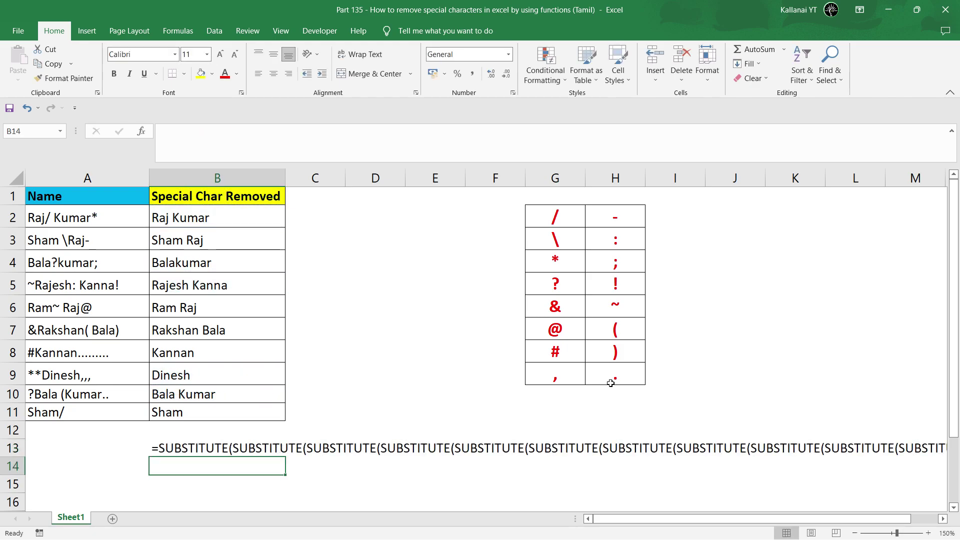
key(Up)
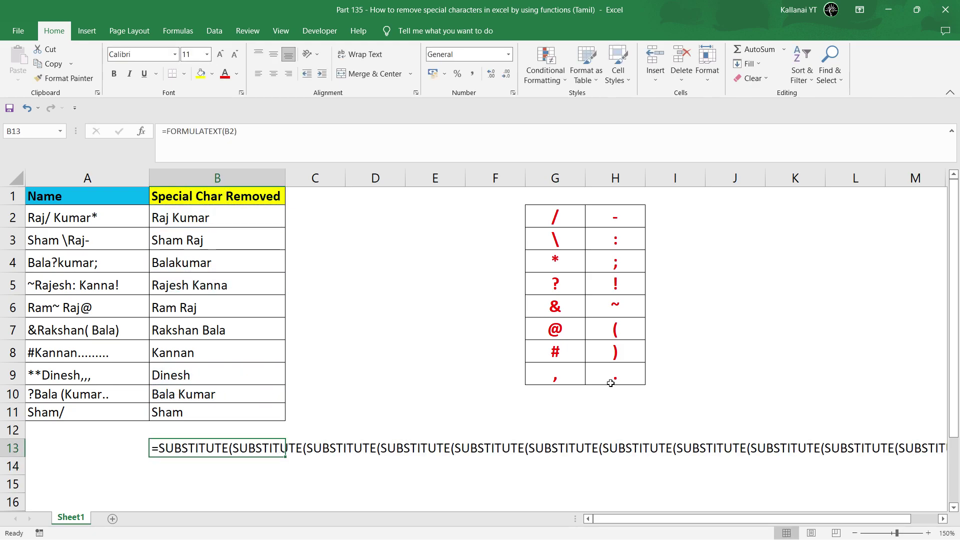
key(ctrl+b)
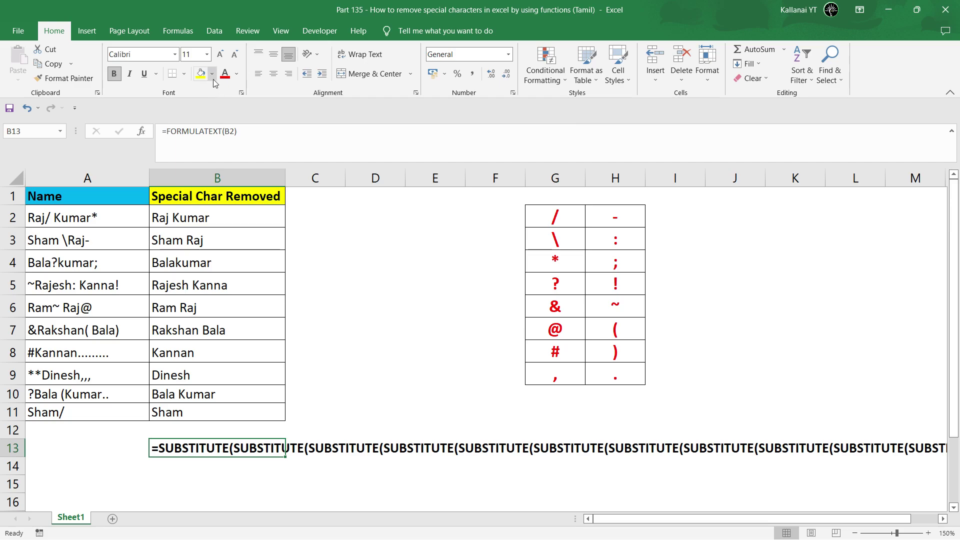
click(224, 79)
Step: Merge B13:M15 into one block with wrapped text
key(shift+Down)
key(shift+Down)
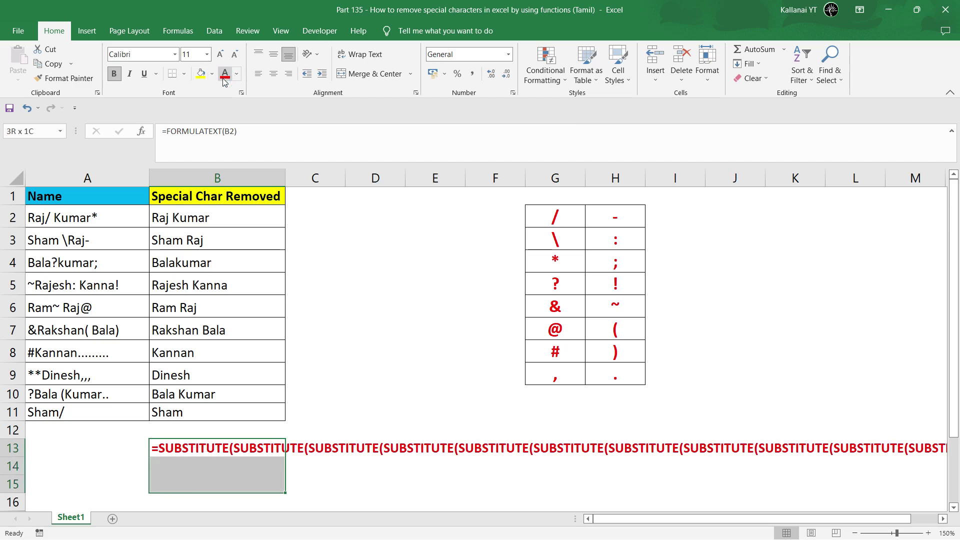
key(shift+Right)
key(shift+Right)
key(shift+Right)
key(shift+Right)
key(shift+Right)
key(shift+Right)
key(shift+Right)
key(shift+Right)
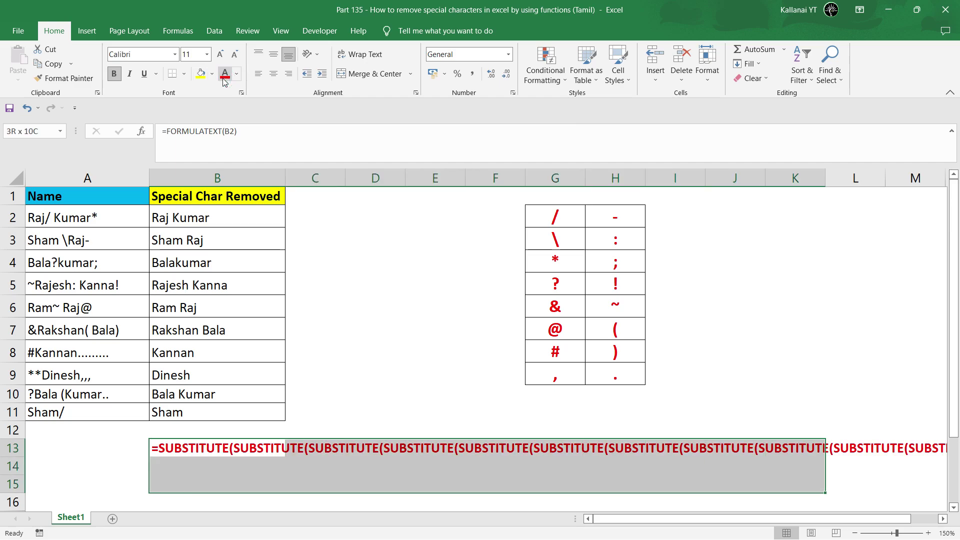
click(367, 76)
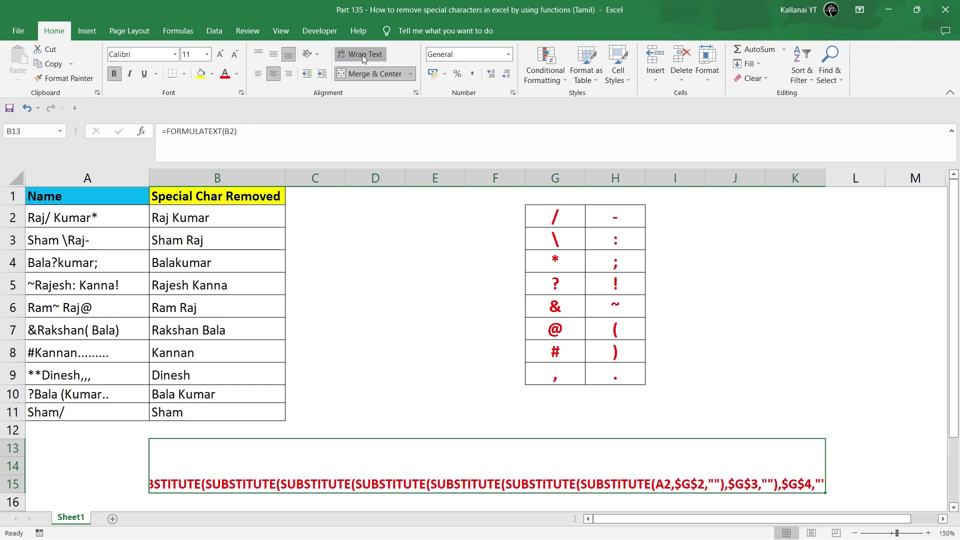
click(363, 57)
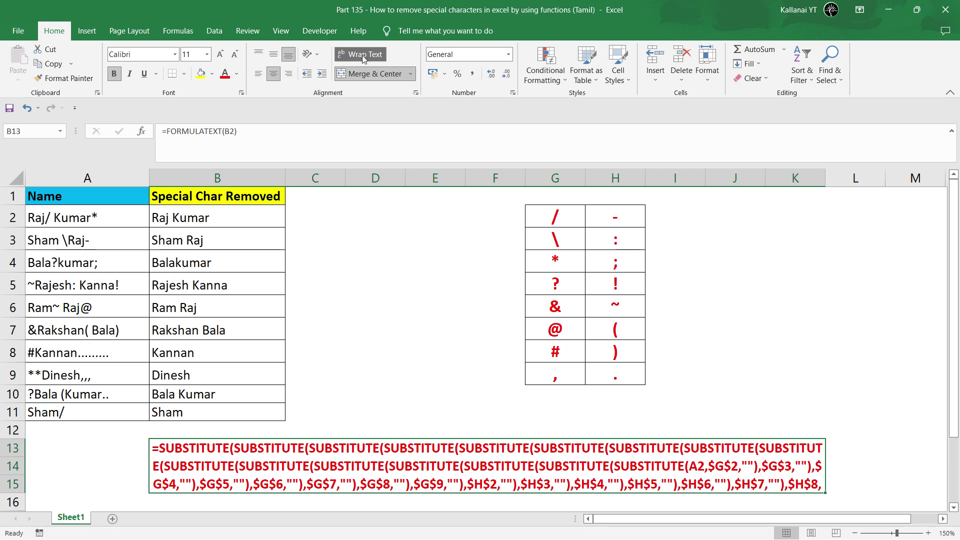
key(shift+Right)
key(shift+Right)
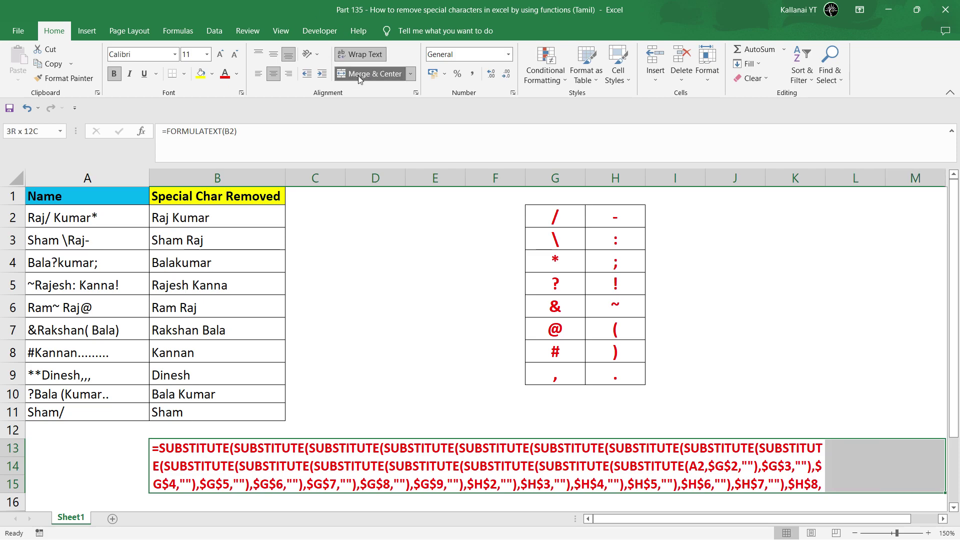
click(359, 75)
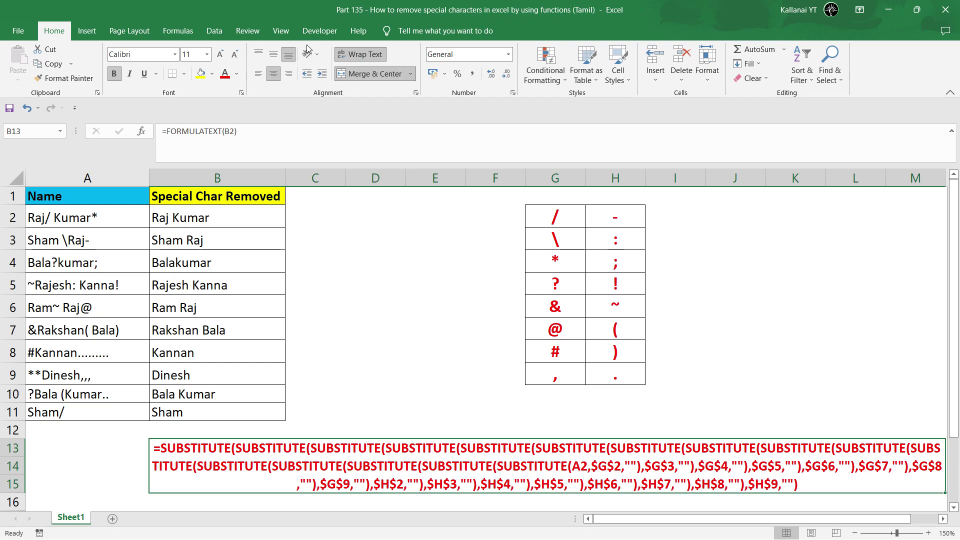
Step: Reduce the formula text to font size 8 and middle-align it vertically
click(235, 54)
click(235, 54)
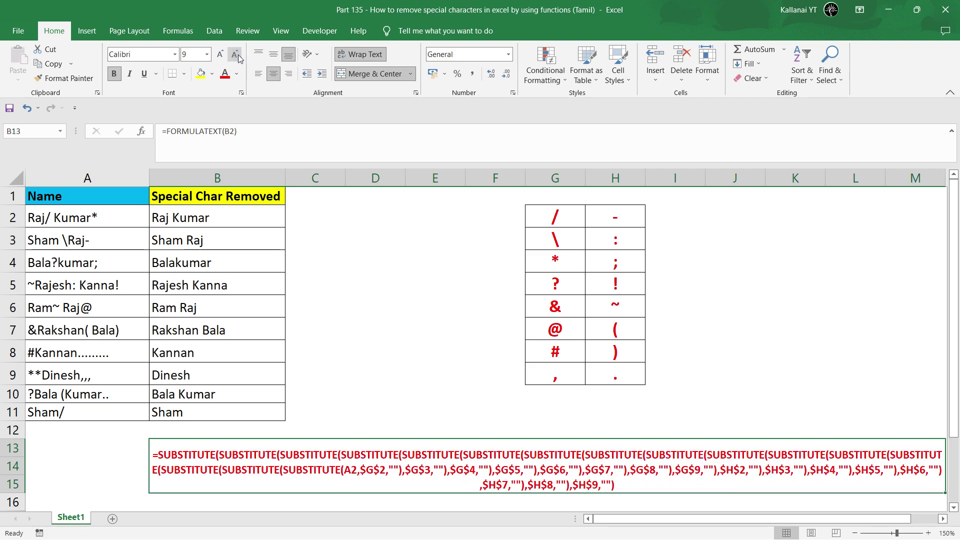
click(235, 54)
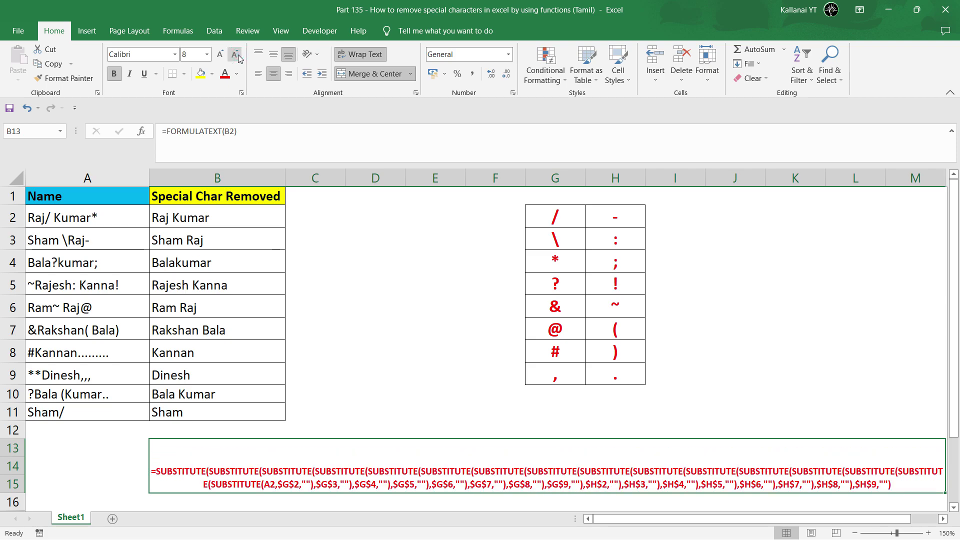
click(272, 58)
click(81, 445)
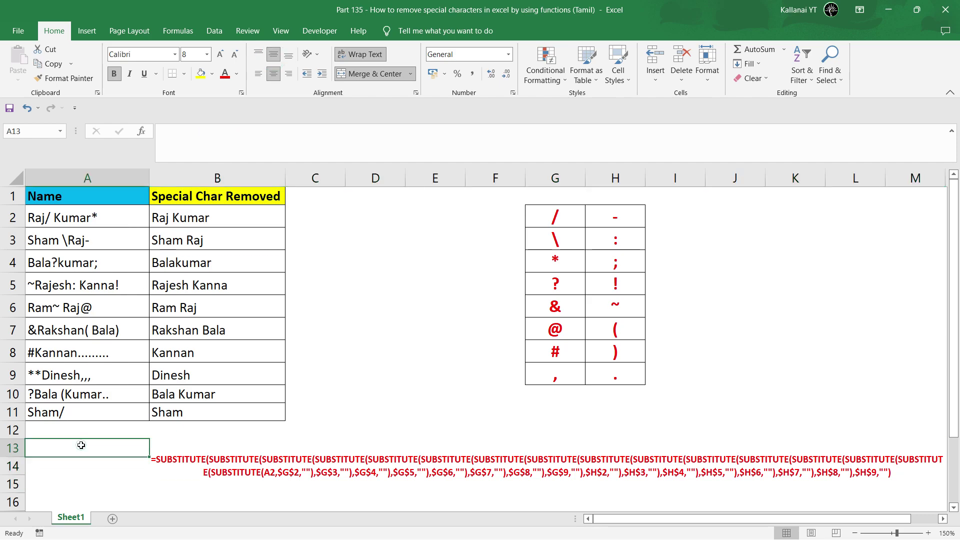
key(ctrl+Up)
key(ctrl+Up)
key(Right)
key(Right)
key(Left)
key(Left)
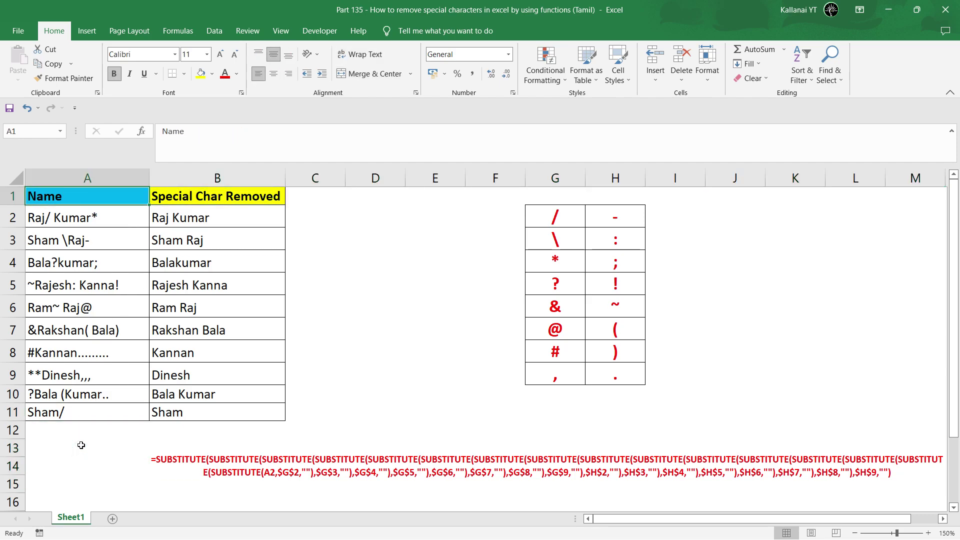
key(Down)
key(Down)
key(Down)
key(Down)
key(Down)
key(Down)
key(Down)
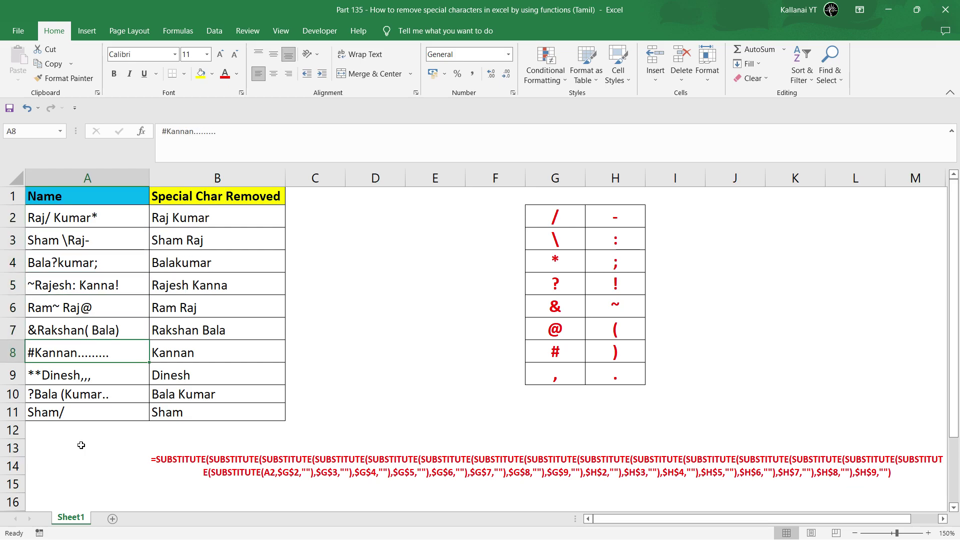
key(Down)
key(Down)
key(Down)
key(Down)
key(Down)
key(ctrl+Up)
key(ctrl+Up)
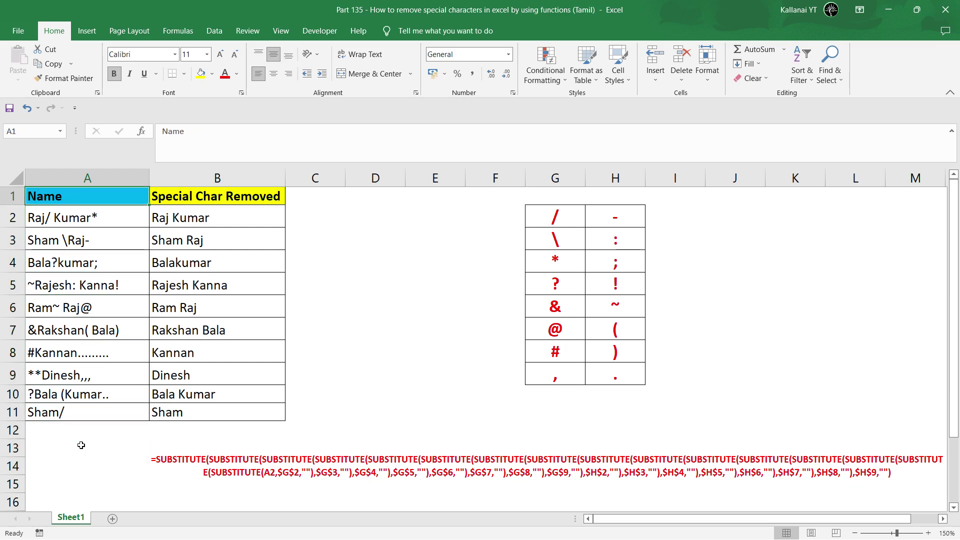
key(Down)
key(Down)
key(Down)
key(ctrl+Down)
key(Down)
key(Down)
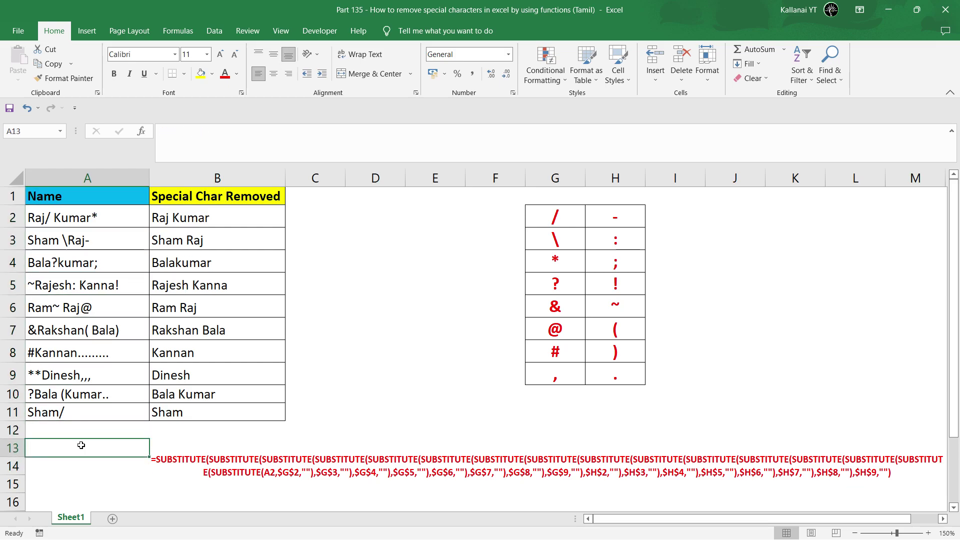